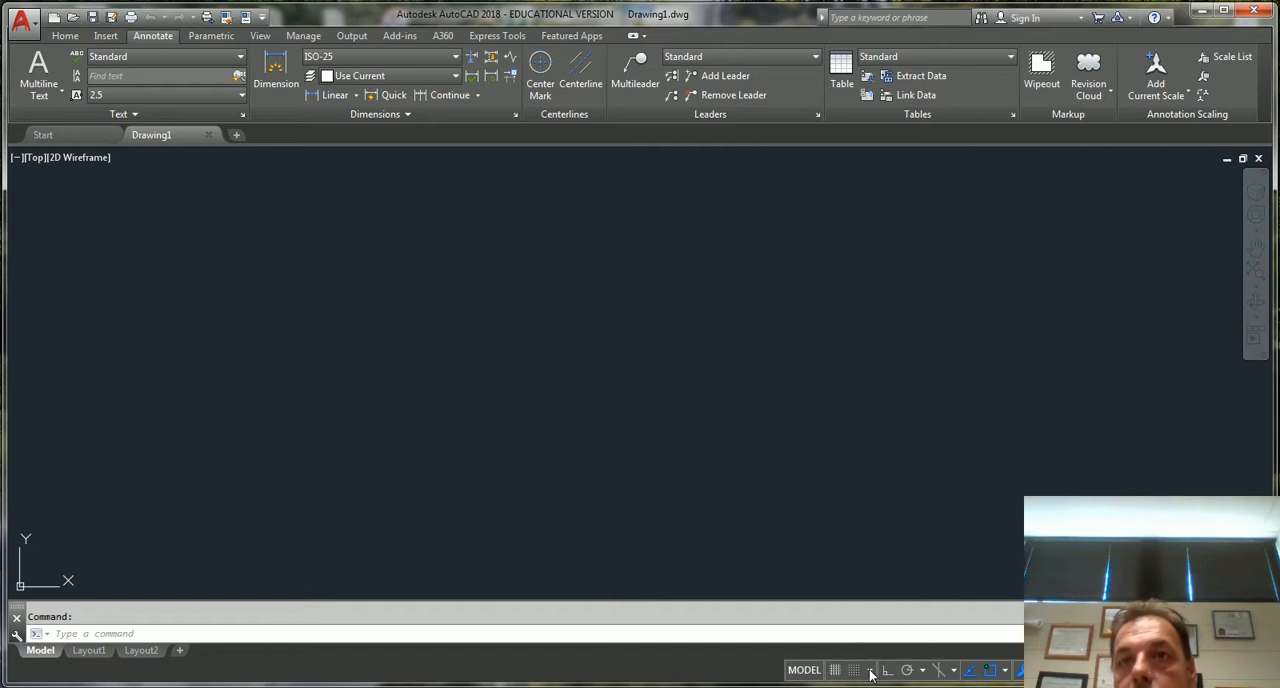
Set the grid snap type to Isometric snap in the drafting settings and recheck that option
{"action": "left_click", "coordinate": [870, 671]}
{"action": "left_click", "coordinate": [885, 648]}
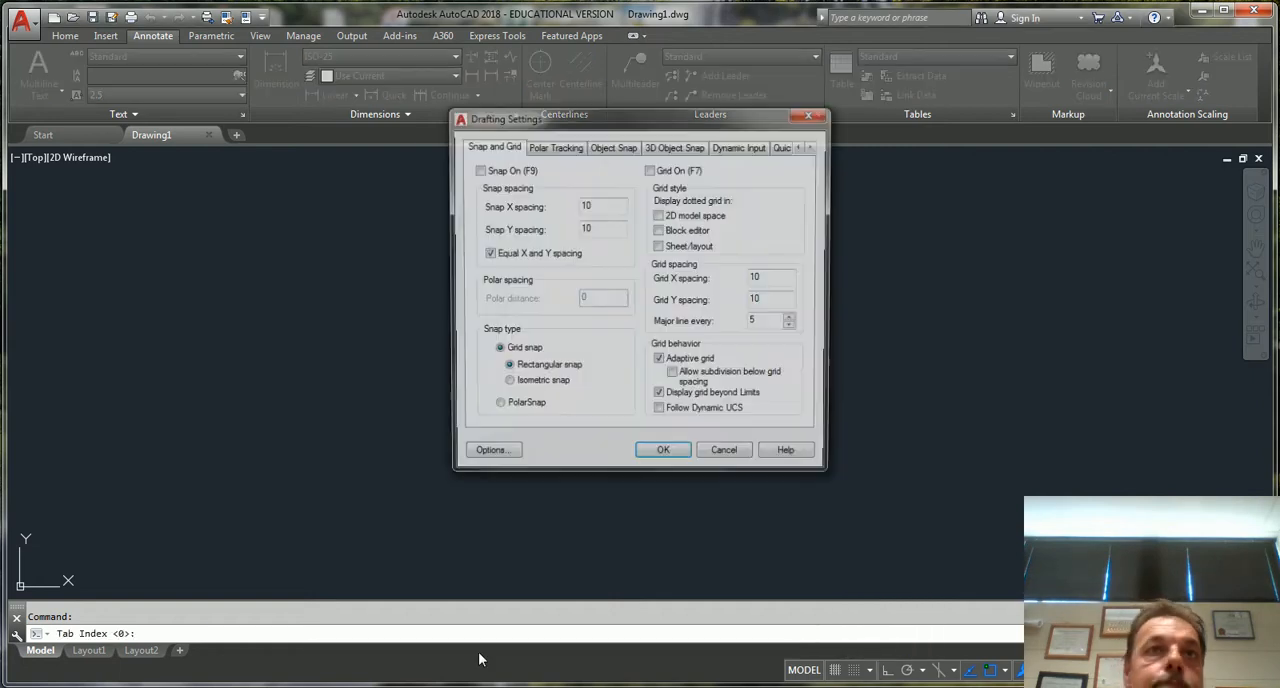
{"action": "left_click", "coordinate": [506, 385]}
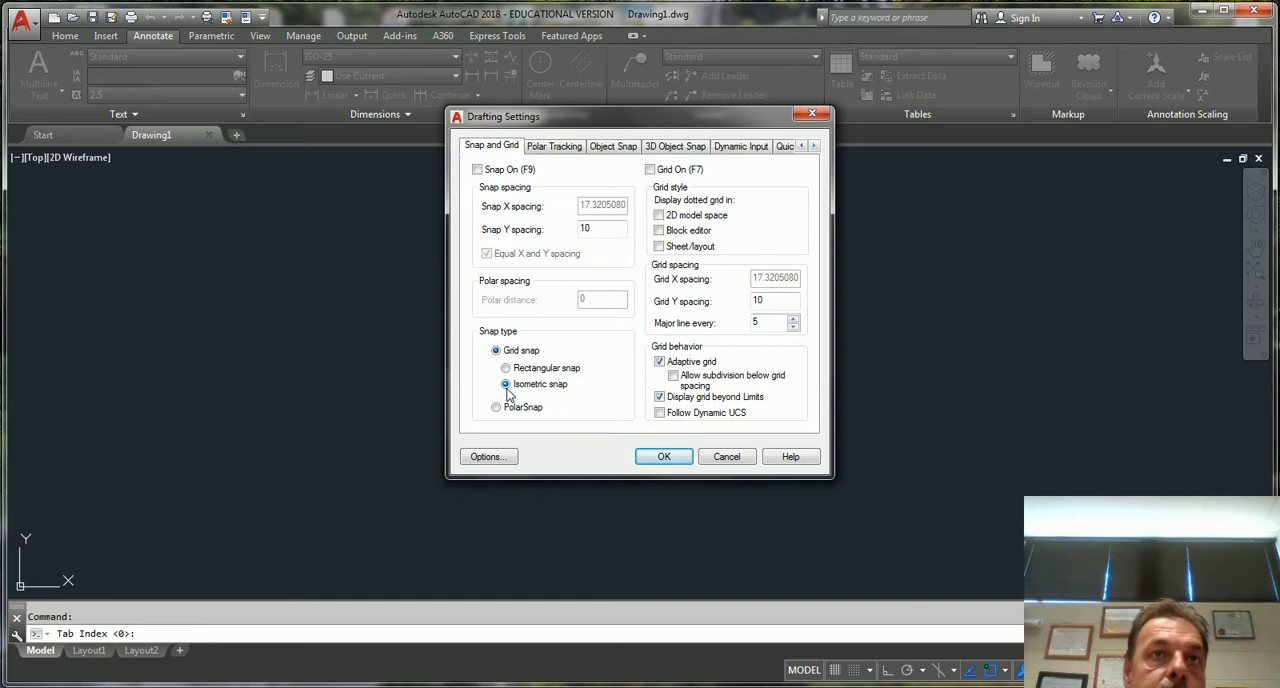
{"action": "left_click", "coordinate": [658, 457]}
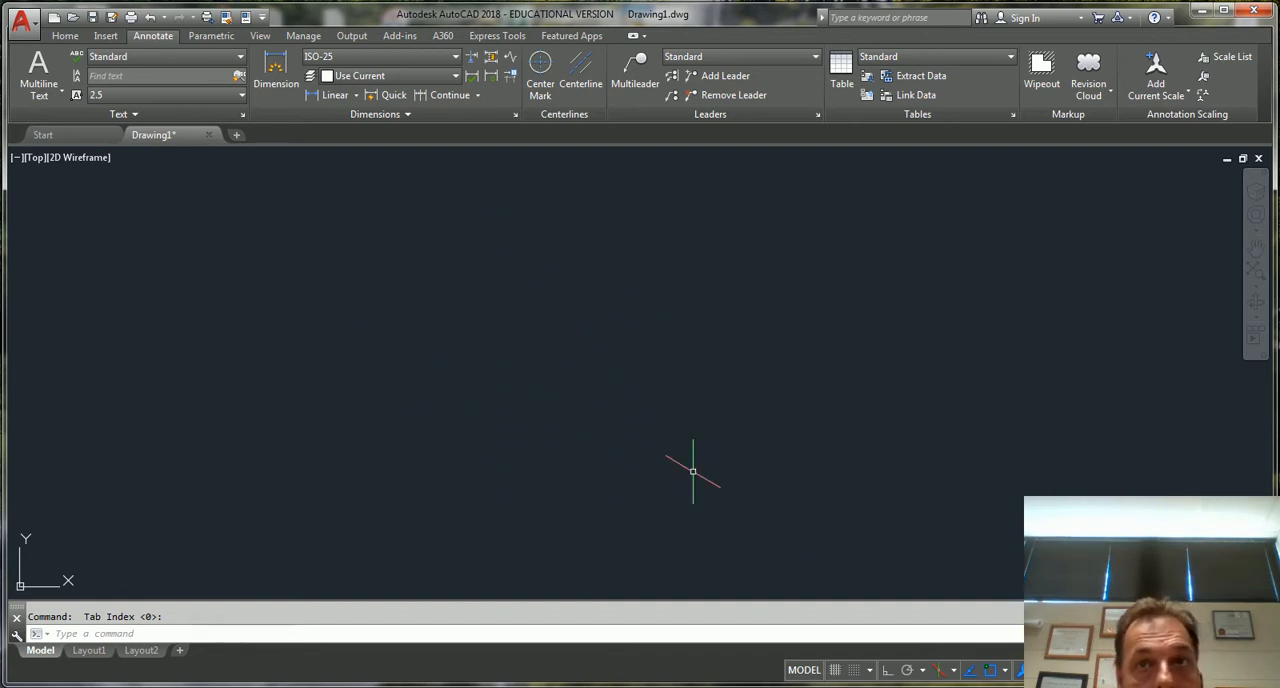
{"action": "left_click", "coordinate": [868, 671]}
{"action": "left_click", "coordinate": [886, 651]}
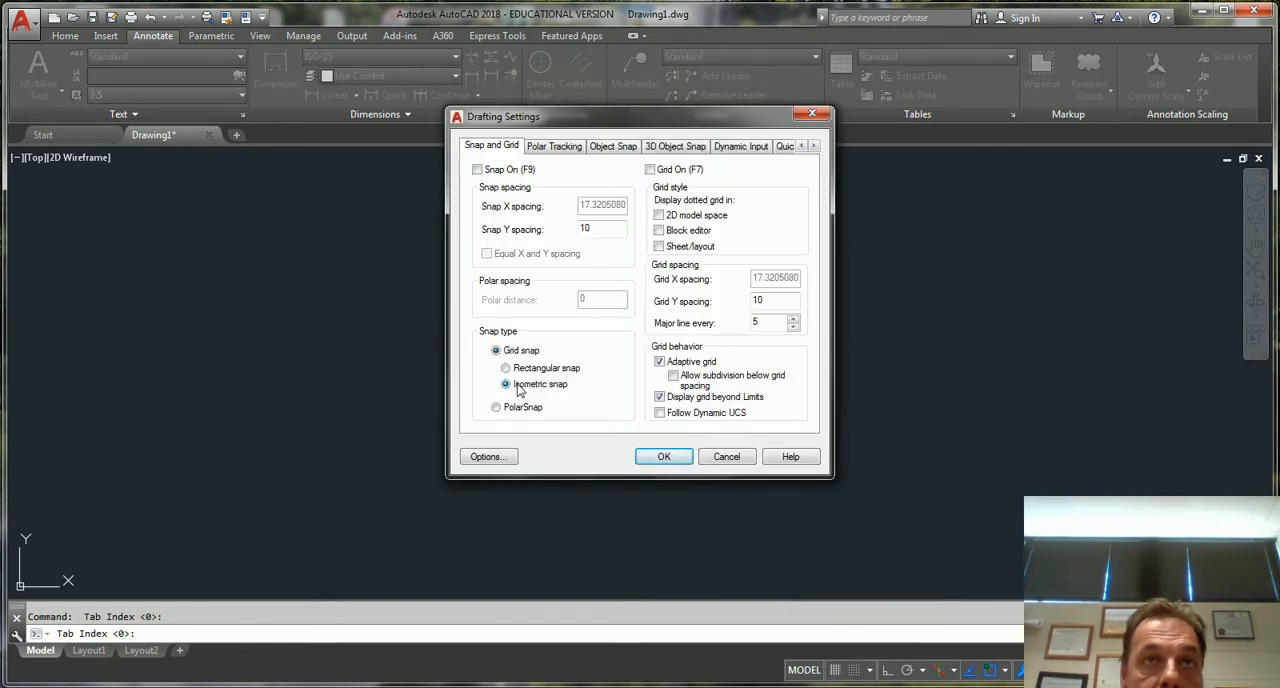
{"action": "left_click", "coordinate": [663, 458]}
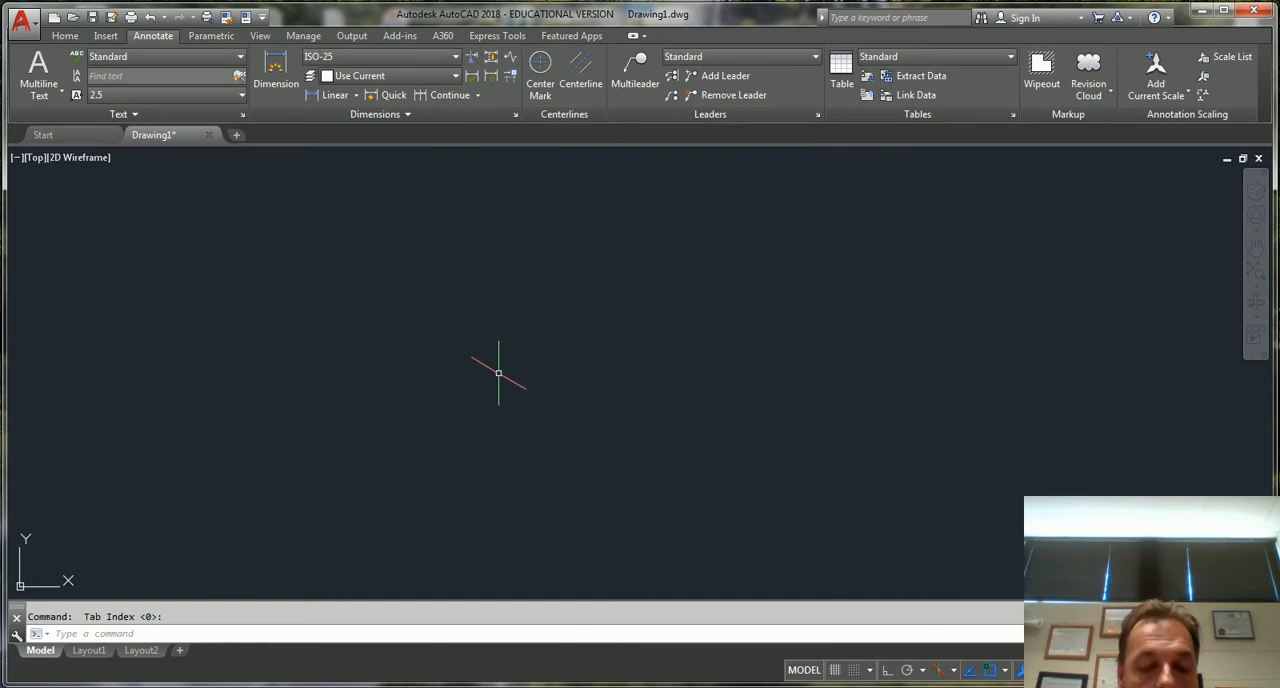
Start a line in the drawing area, turn on Ortho and cycle through the isoplanes to Isoplane Right
{"action": "type", "text": "l"}
{"action": "key", "text": "Return"}
{"action": "left_click", "coordinate": [432, 472]}
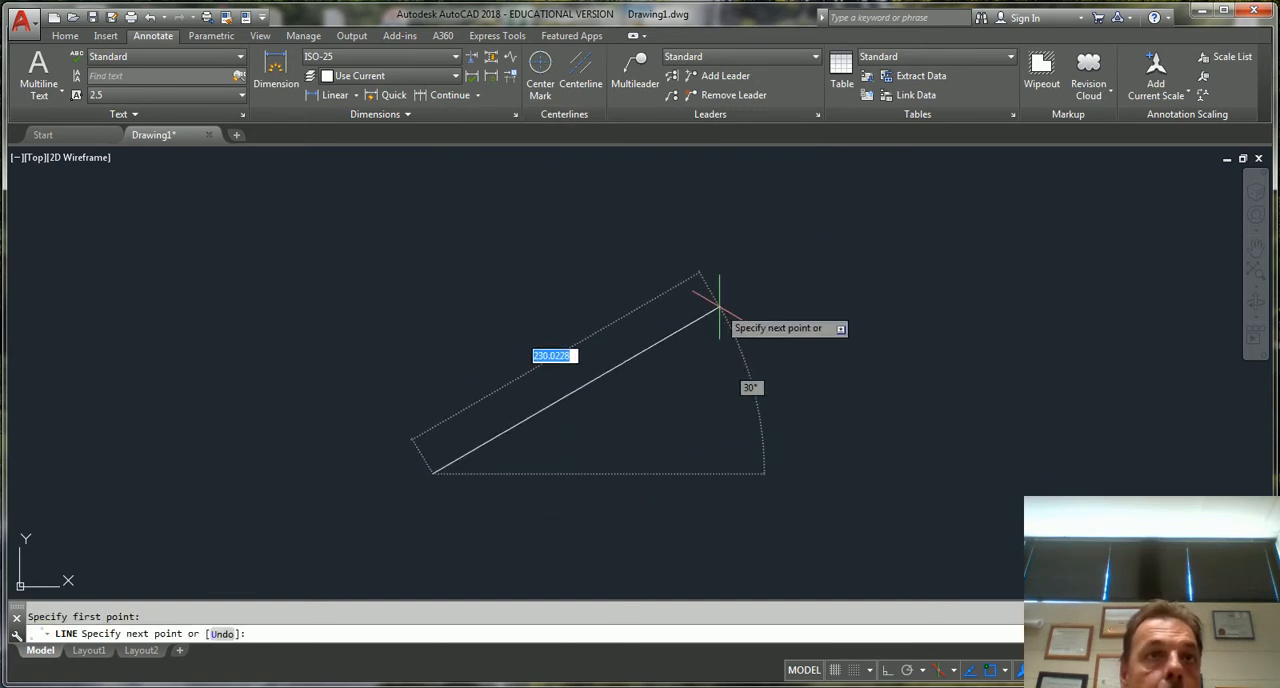
{"action": "key", "text": "F8"}
{"action": "key", "text": "F5"}
{"action": "key", "text": "F5"}
{"action": "key", "text": "F5"}
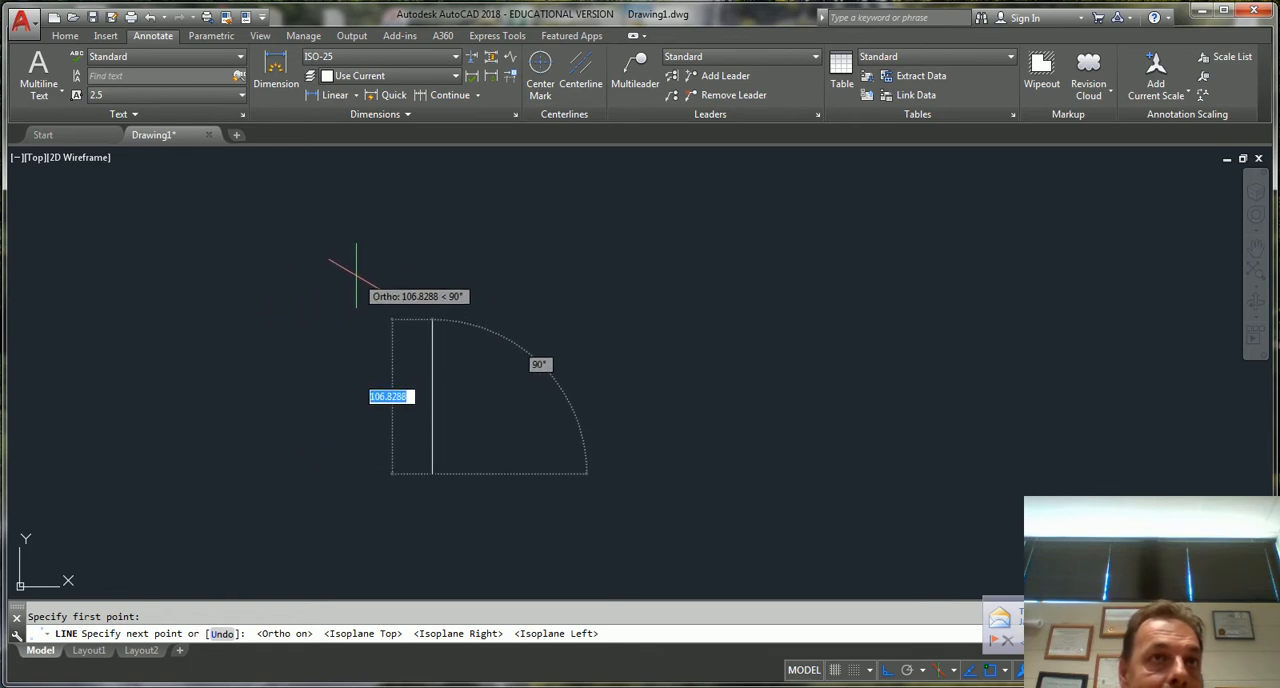
{"action": "key", "text": "F5"}
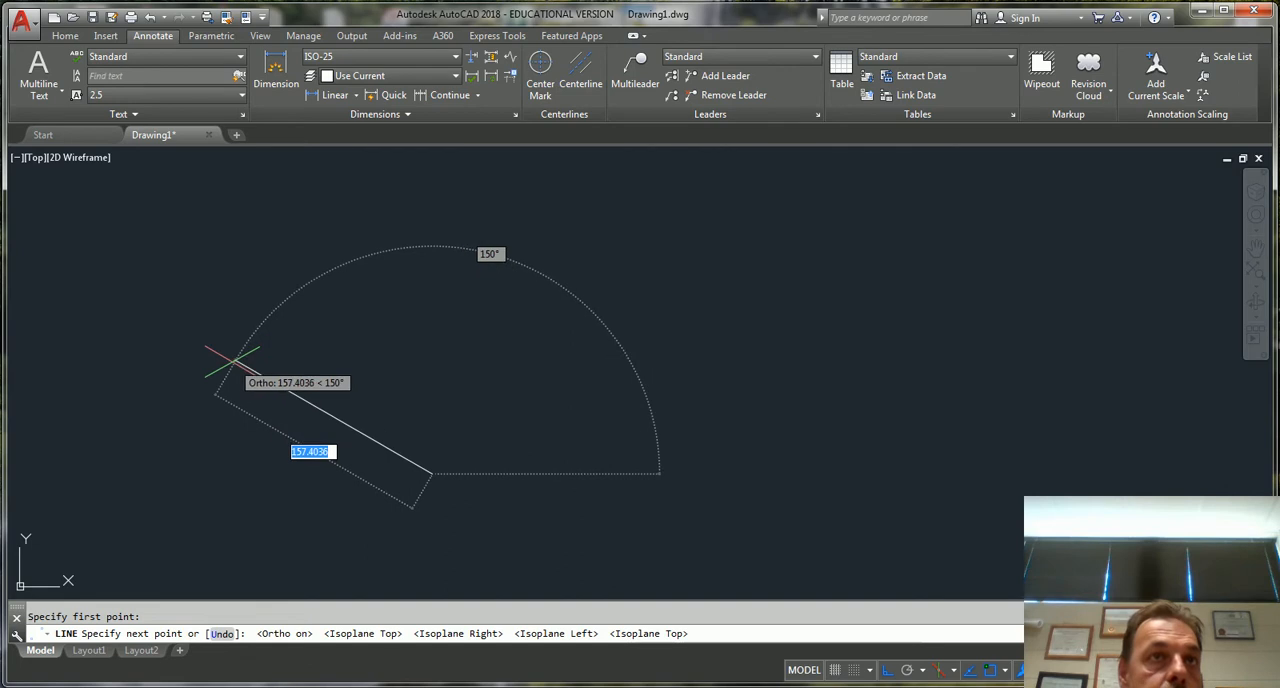
{"action": "key", "text": "F5"}
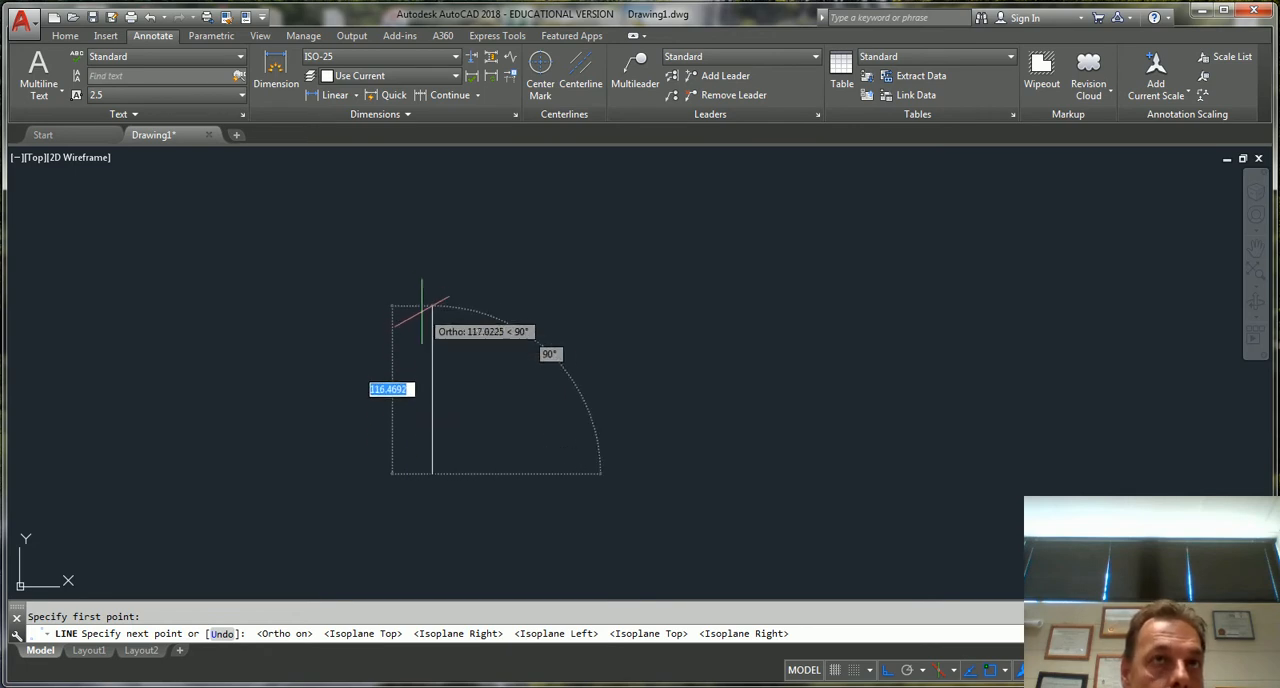
Draw the left vertical side, a top edge about 171 units long at 30°, and a vertical right side extending down past the parallelogram's corner
{"action": "left_click", "coordinate": [474, 293]}
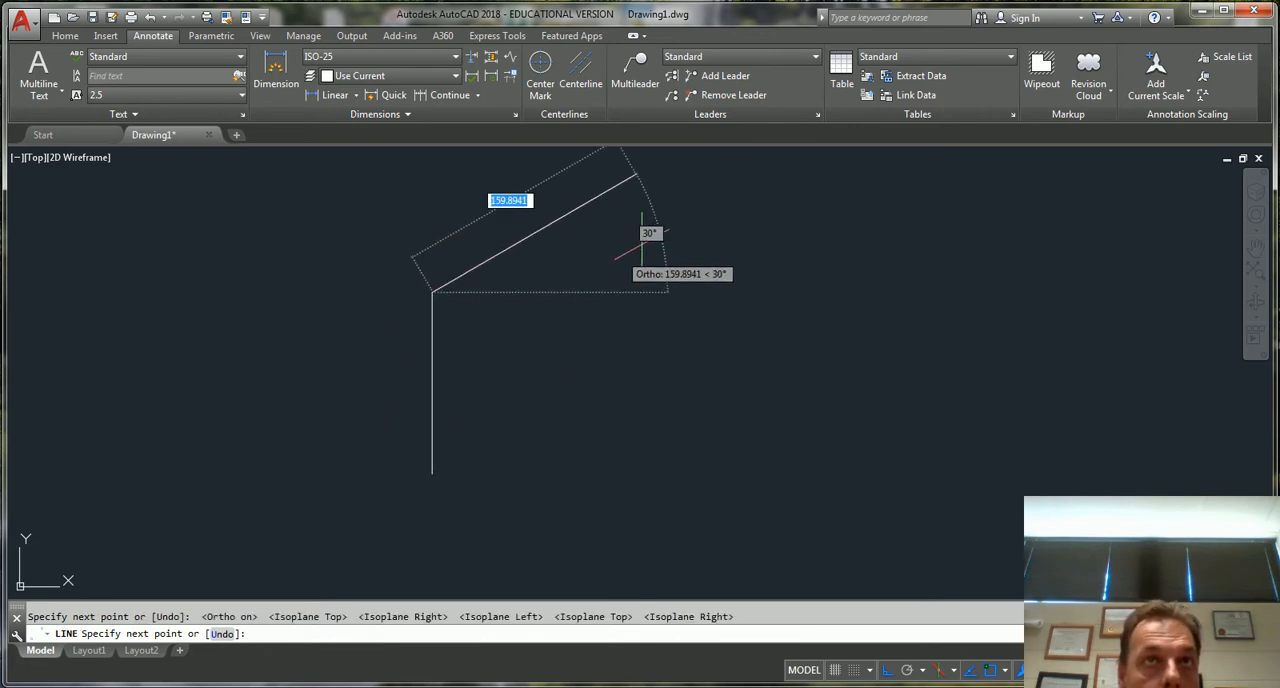
{"action": "left_click", "coordinate": [645, 170]}
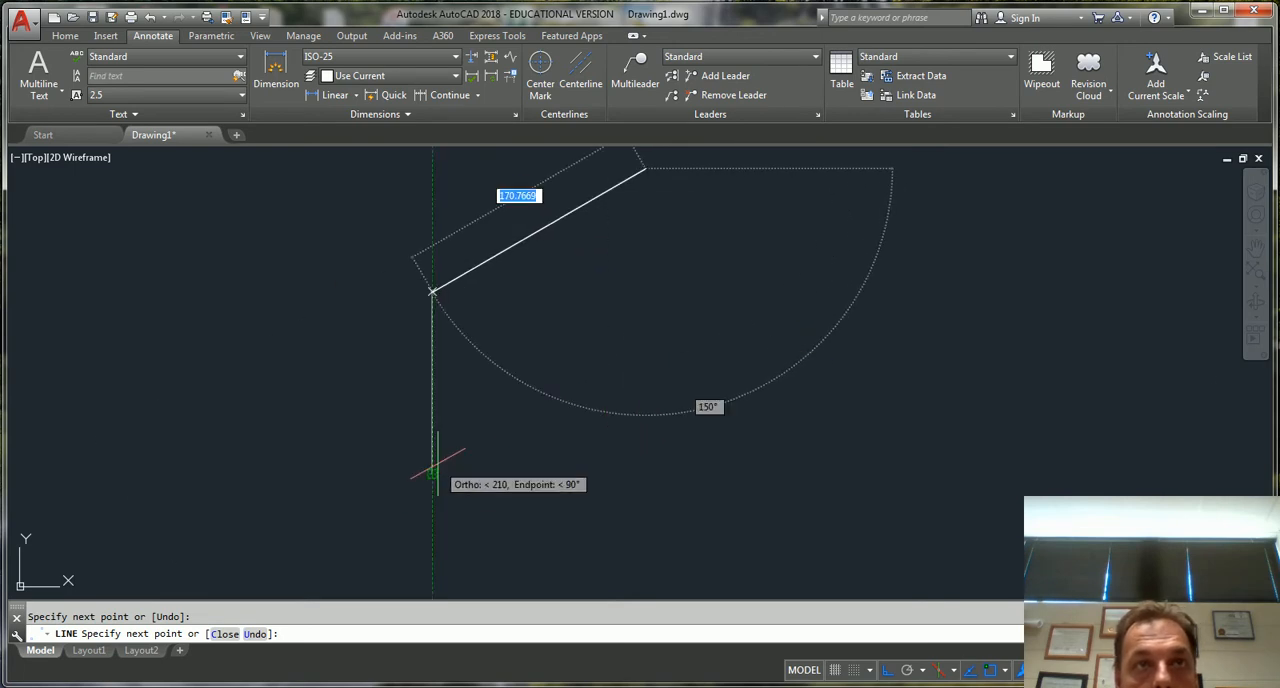
{"action": "left_click", "coordinate": [645, 445]}
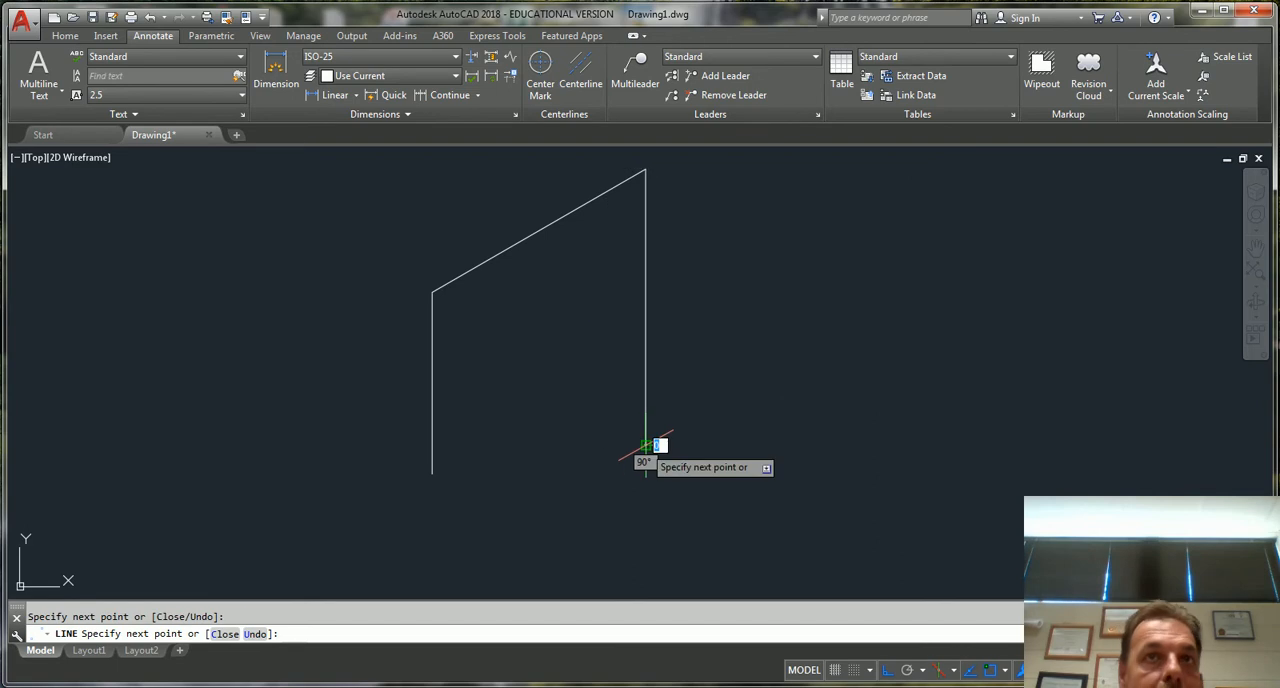
{"action": "key", "text": "Escape"}
Draw the bottom edge at 30° from the lower end of the left side, crossing beyond the right side
{"action": "key", "text": "Return"}
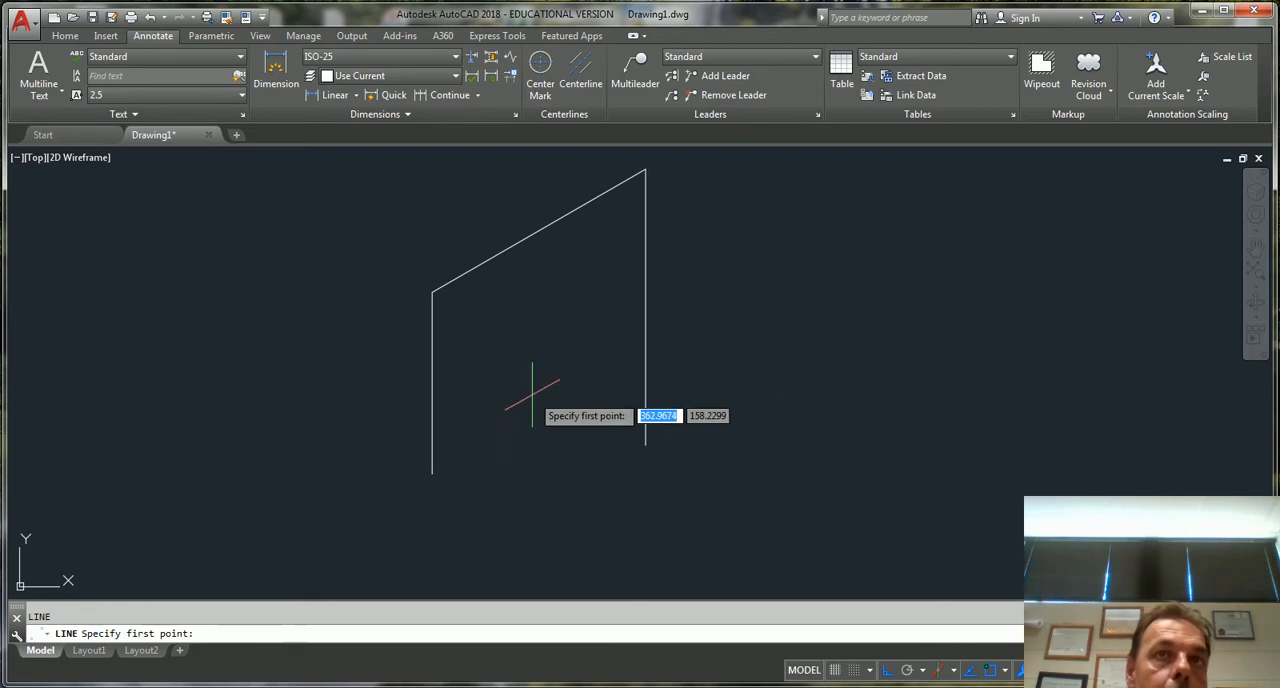
{"action": "left_click", "coordinate": [432, 472]}
{"action": "left_click", "coordinate": [724, 306]}
{"action": "key", "text": "Escape"}
{"action": "key", "text": "Escape"}
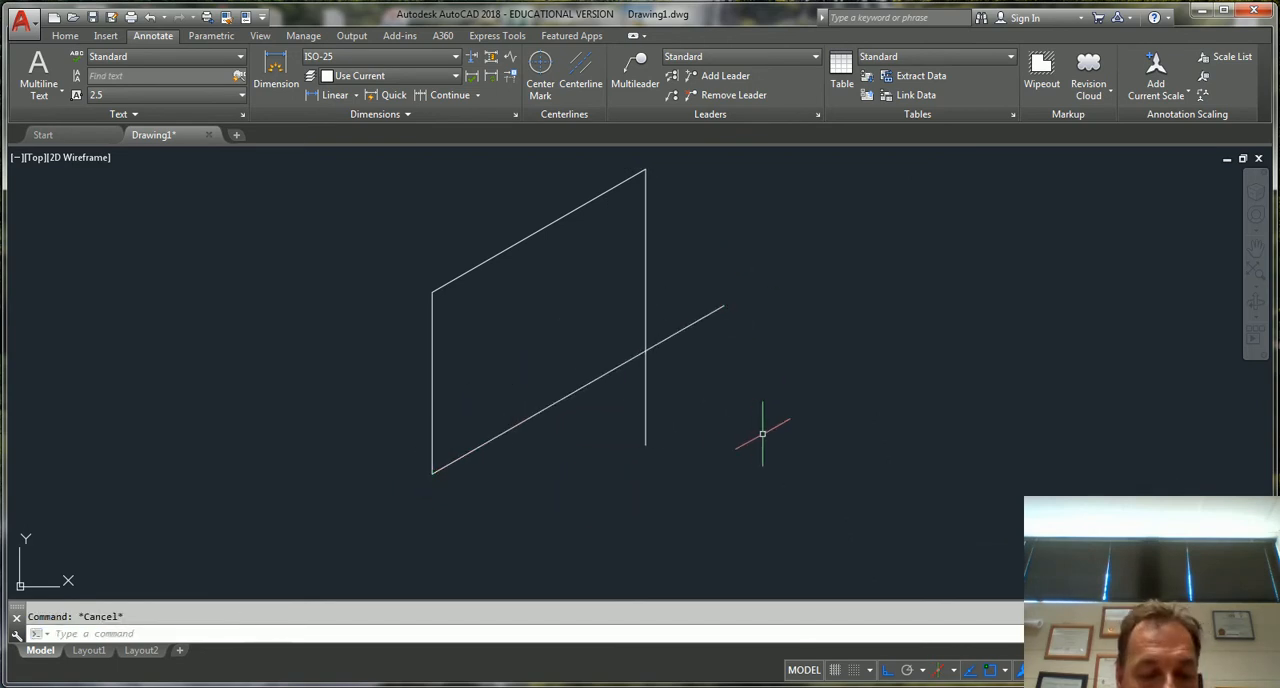
Trim the overhanging ends of the right and bottom edges at their intersection
{"action": "type", "text": "tr"}
{"action": "key", "text": "Return"}
{"action": "key", "text": "Return"}
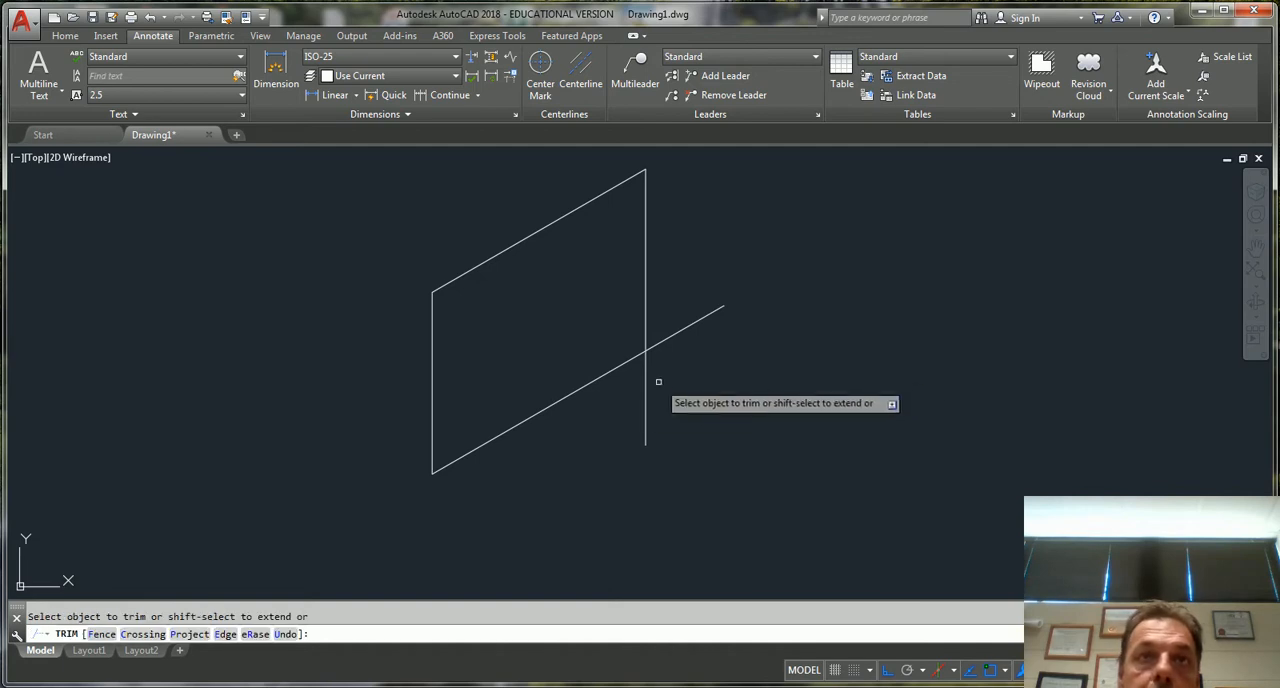
{"action": "left_click", "coordinate": [645, 385]}
{"action": "left_click", "coordinate": [671, 335]}
{"action": "key", "text": "Escape"}
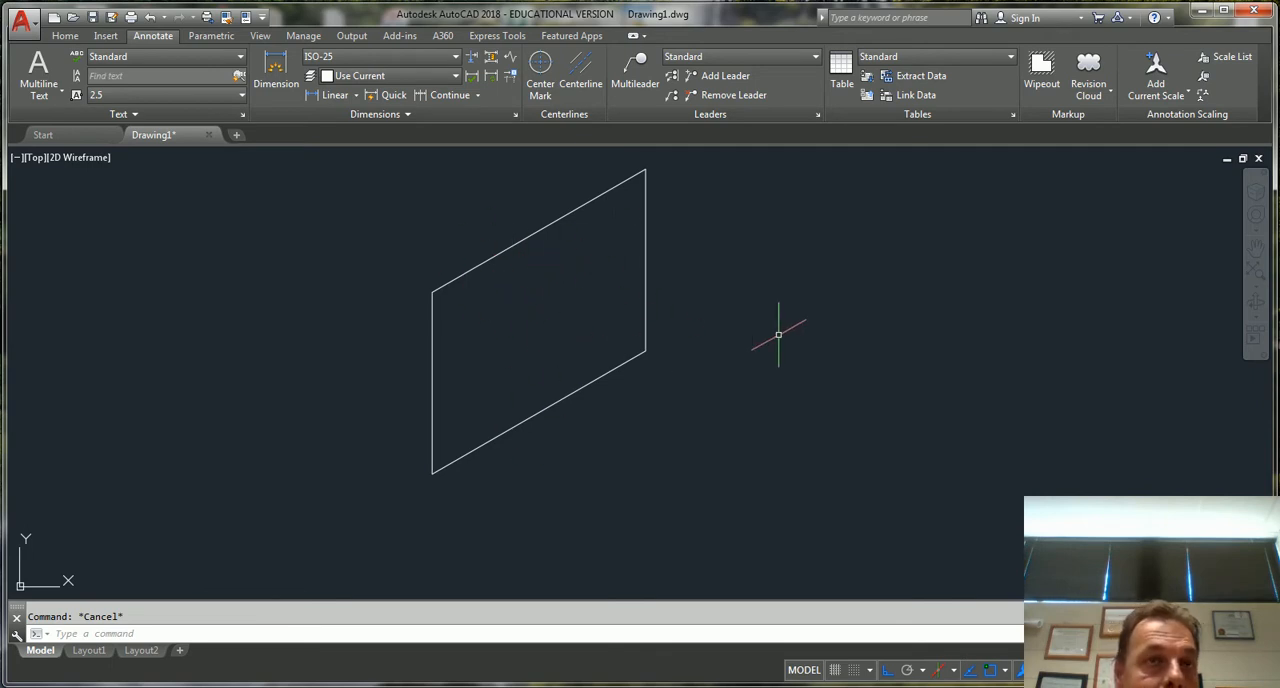
Draw two construction lines connecting the midpoints of the parallelogram's opposite sides
{"action": "type", "text": "l"}
{"action": "key", "text": "Return"}
{"action": "left_click", "coordinate": [432, 381]}
{"action": "left_click", "coordinate": [646, 259]}
{"action": "key", "text": "Escape"}
{"action": "key", "text": "Return"}
{"action": "left_click", "coordinate": [540, 230]}
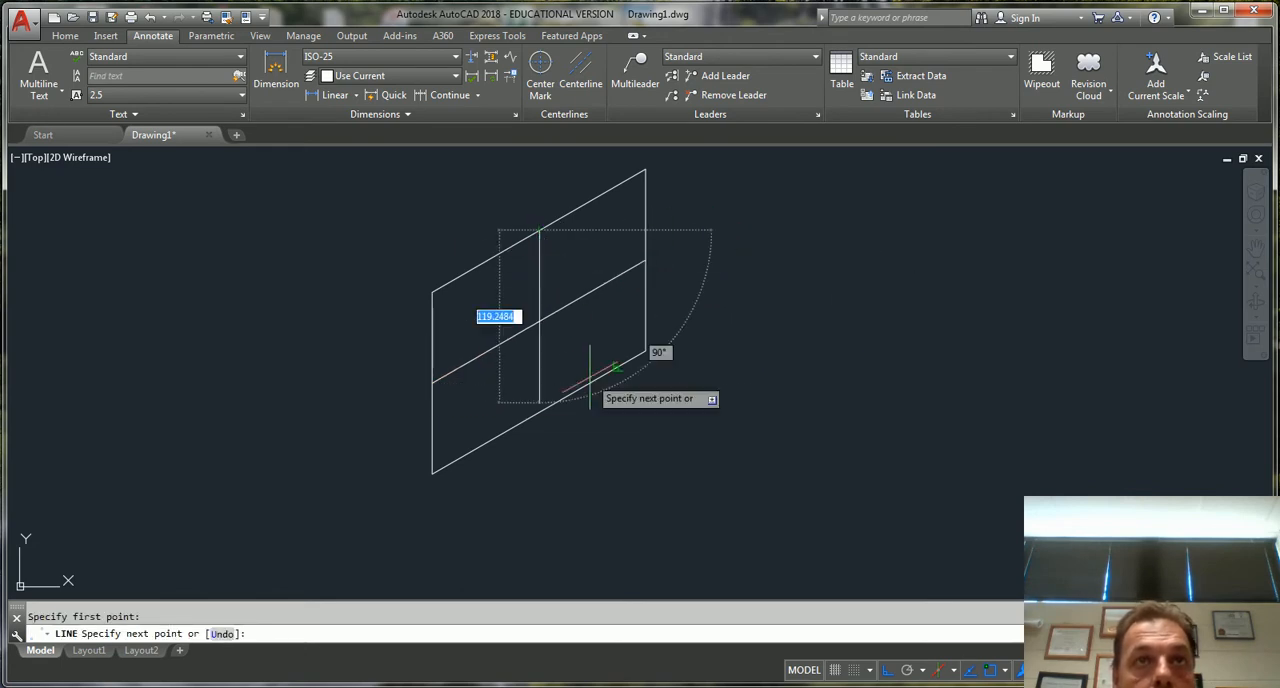
{"action": "left_click", "coordinate": [540, 411]}
{"action": "key", "text": "Escape"}
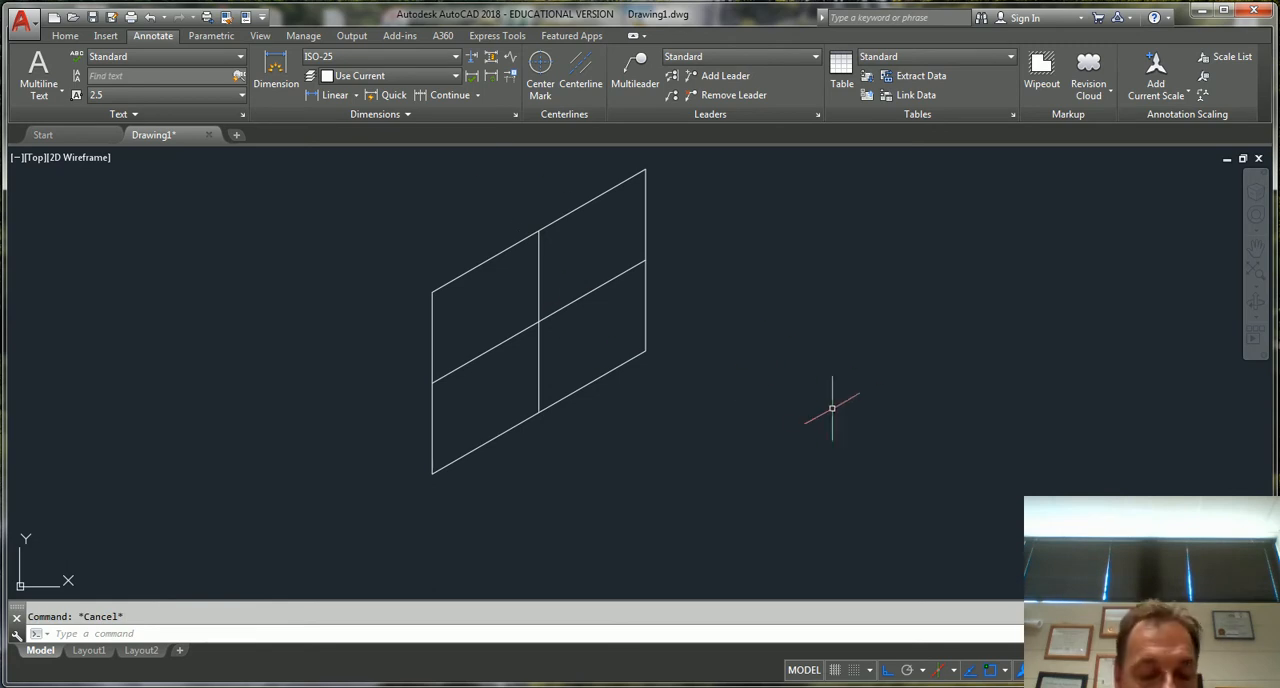
Draw an isocircle in Isoplane Right, centred where the construction lines cross, with its radius reaching the top edge's midpoint
{"action": "type", "text": "el"}
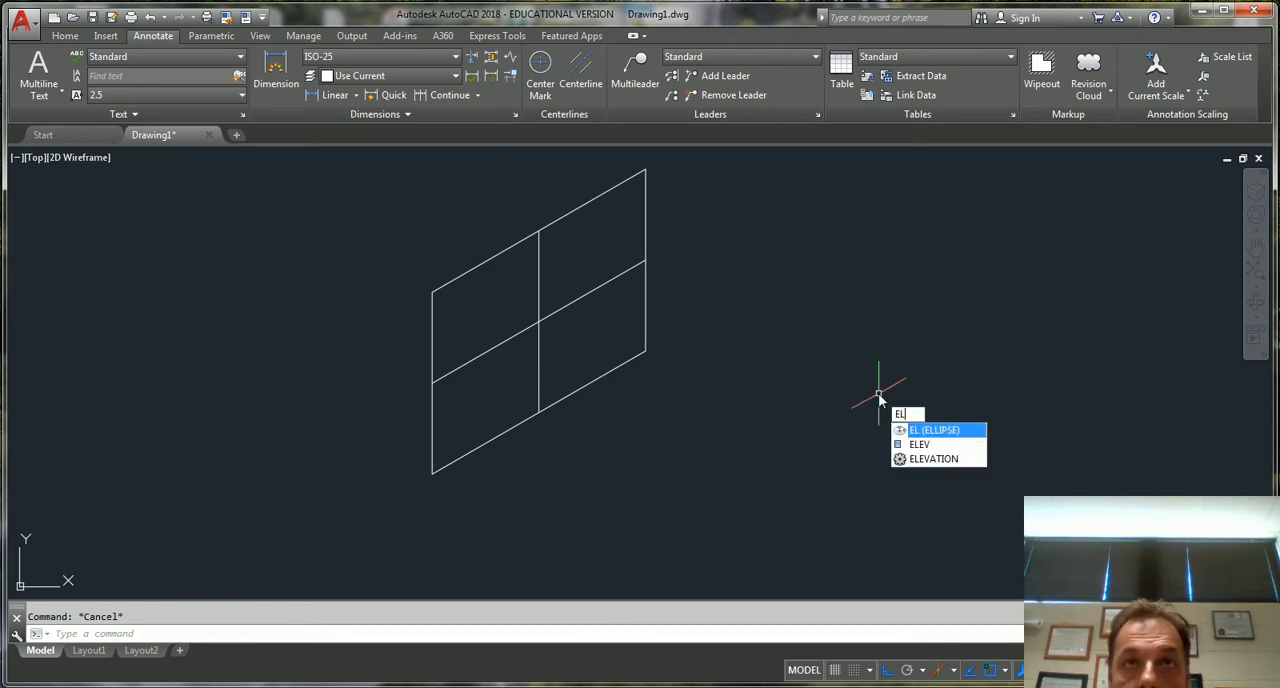
{"action": "key", "text": "Return"}
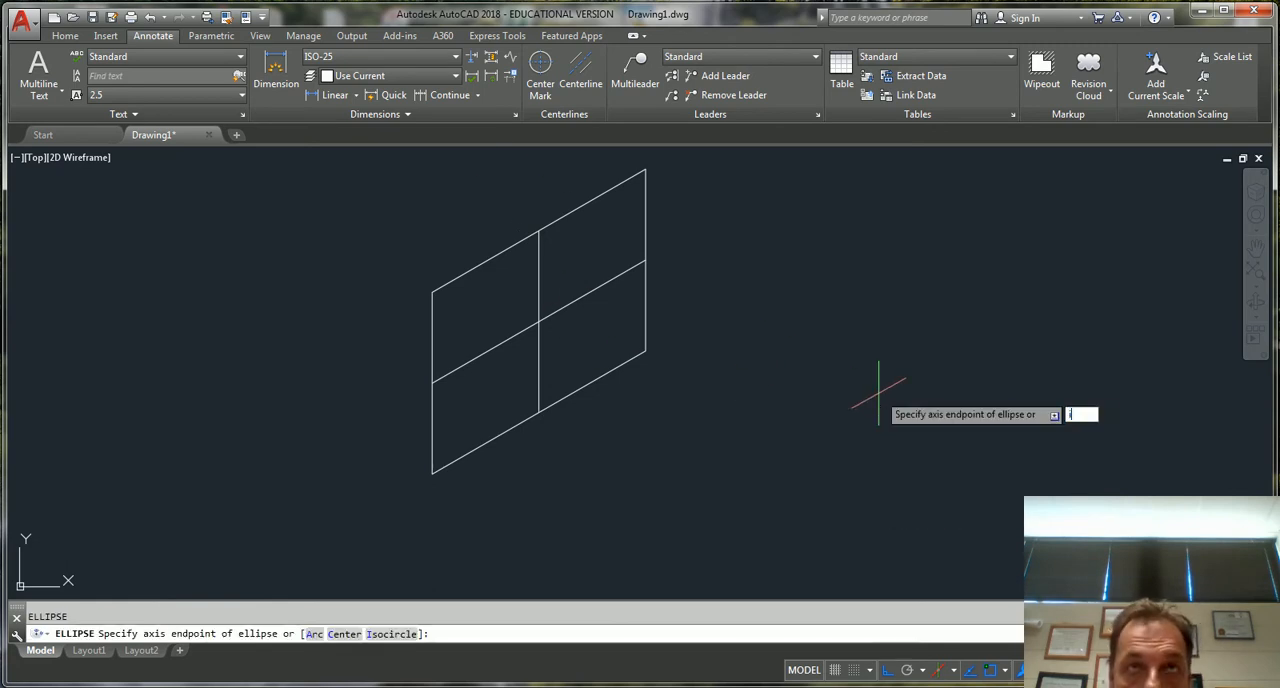
{"action": "type", "text": "i"}
{"action": "key", "text": "Return"}
{"action": "left_click", "coordinate": [537, 322]}
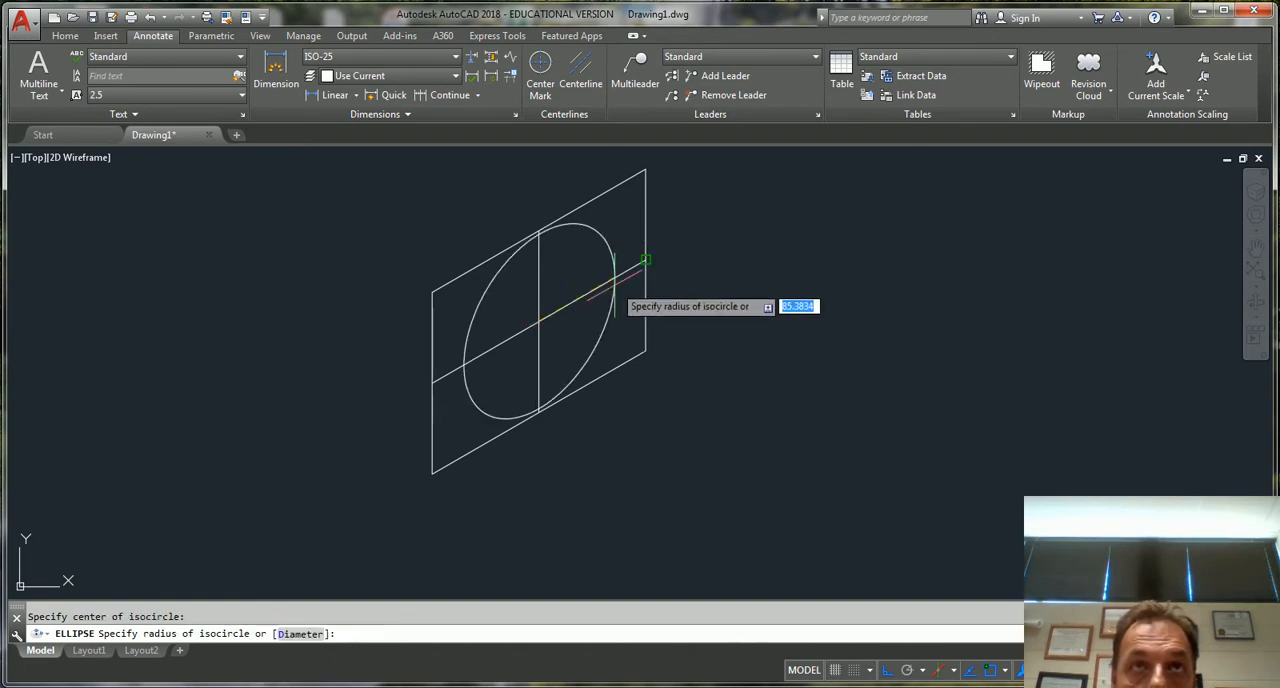
{"action": "key", "text": "F5"}
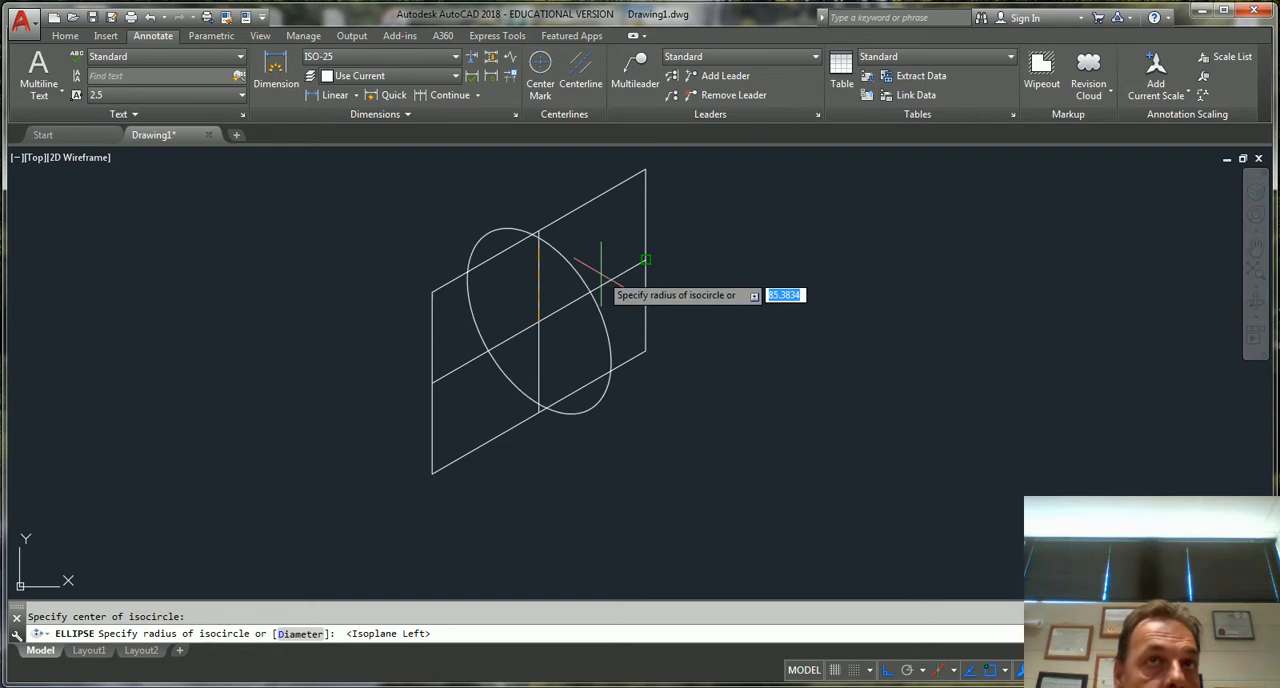
{"action": "key", "text": "F5"}
{"action": "key", "text": "F5"}
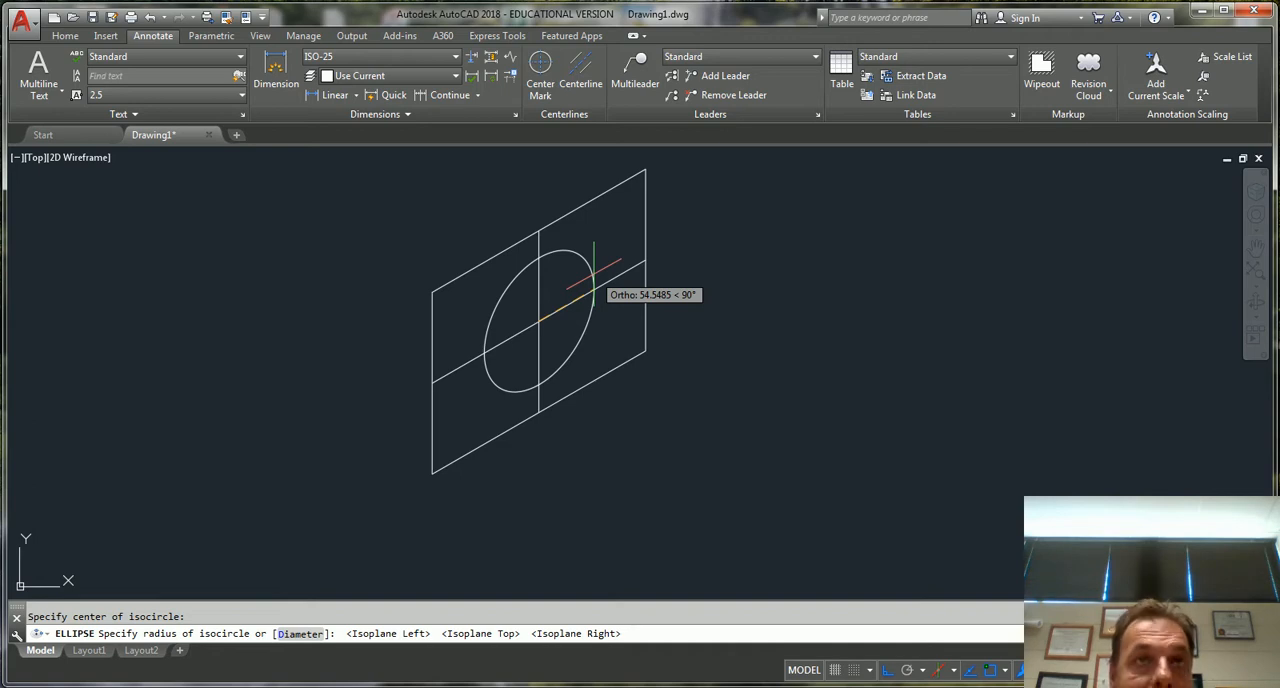
{"action": "key", "text": "F5"}
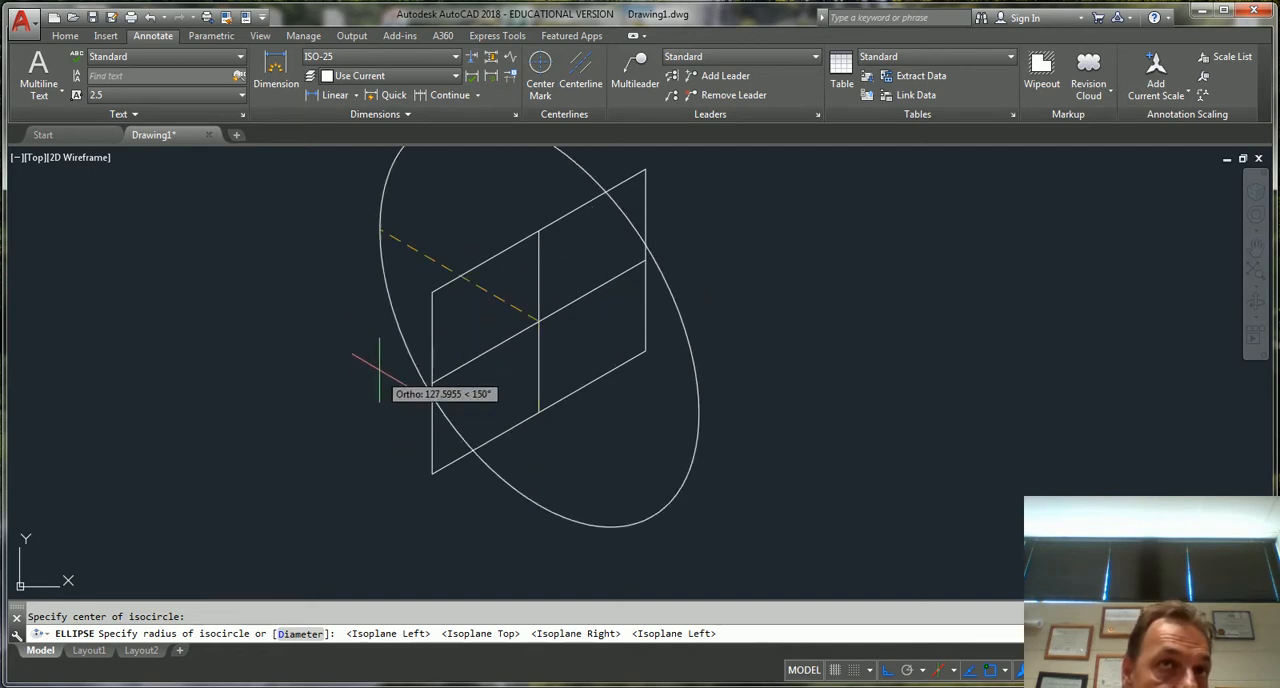
{"action": "key", "text": "F5"}
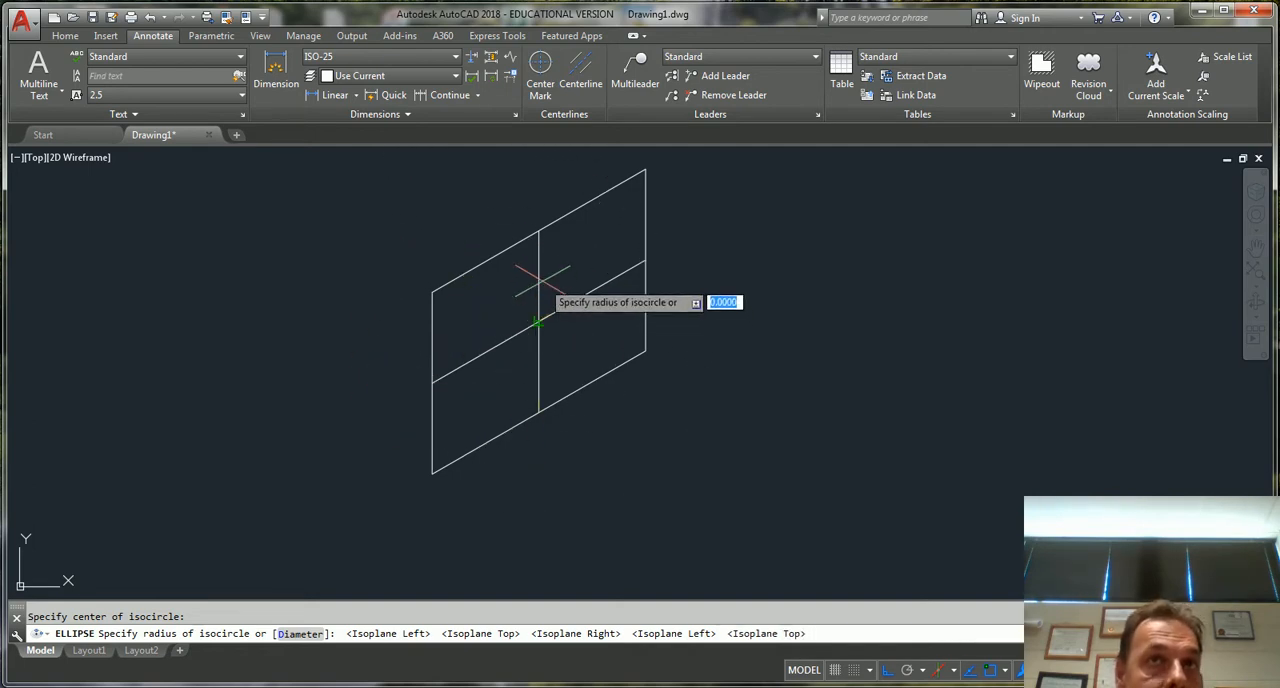
{"action": "key", "text": "F5"}
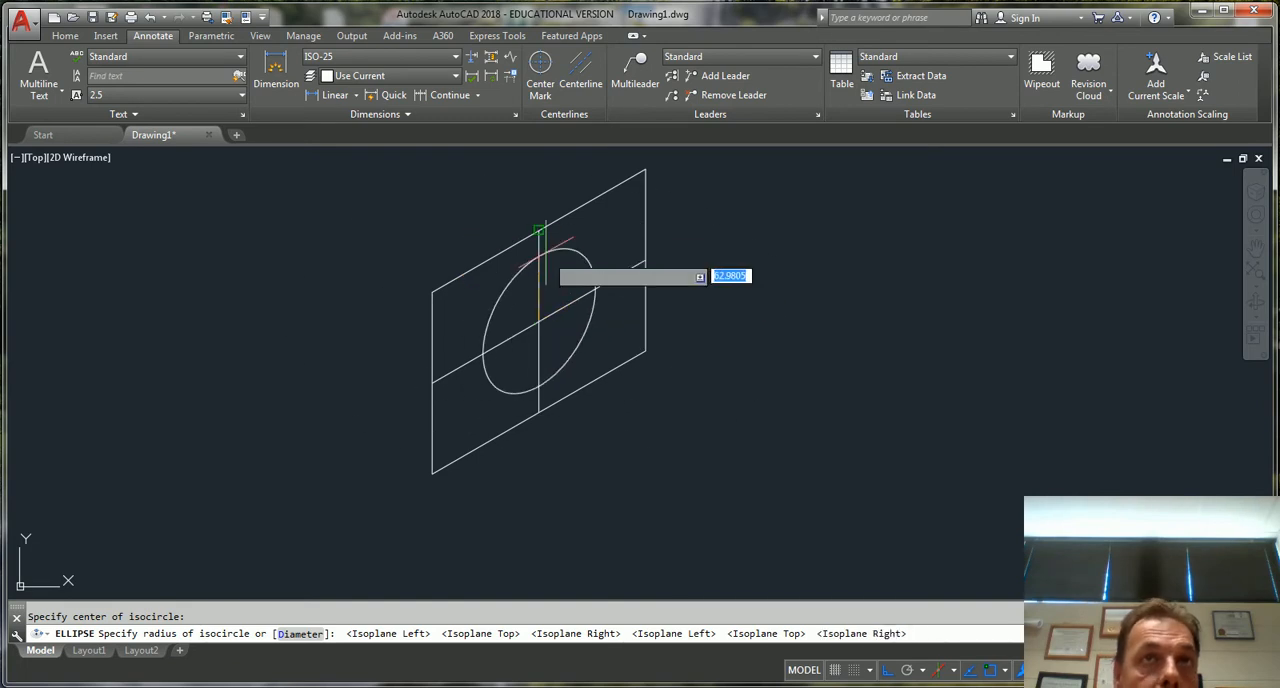
{"action": "left_click", "coordinate": [538, 231]}
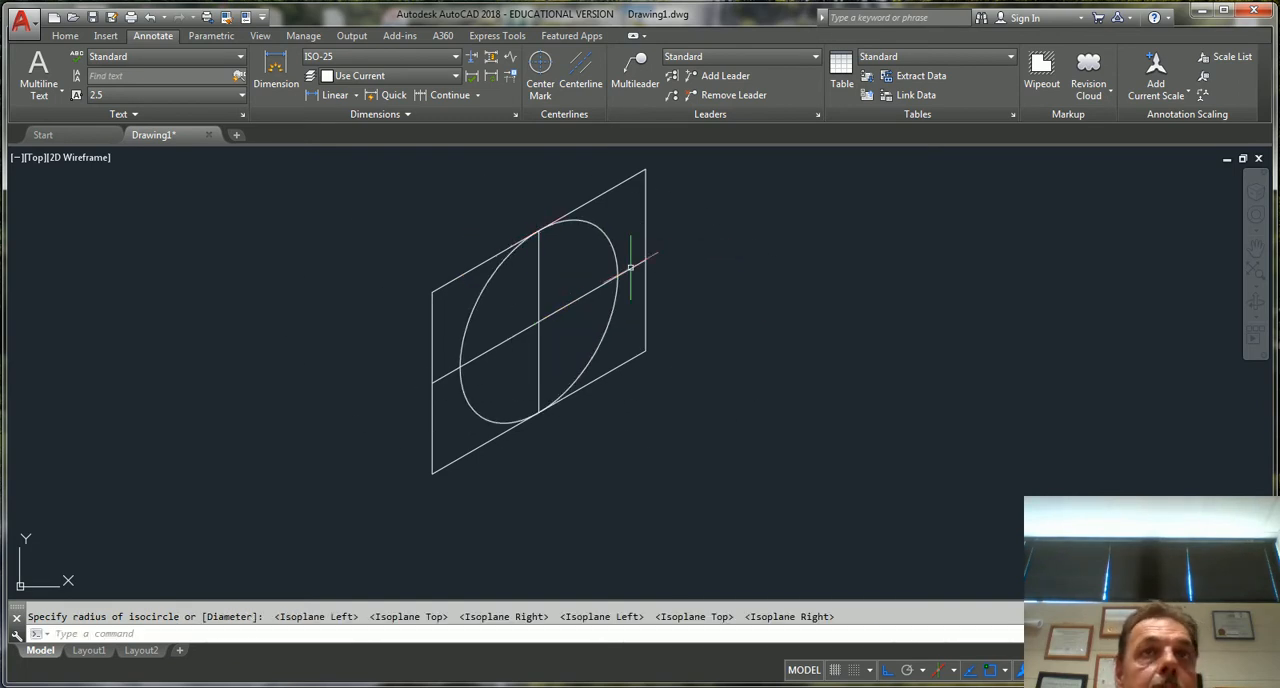
Delete the two crossing construction lines inside the parallelogram
{"action": "left_click", "coordinate": [560, 342]}
{"action": "left_click", "coordinate": [540, 300]}
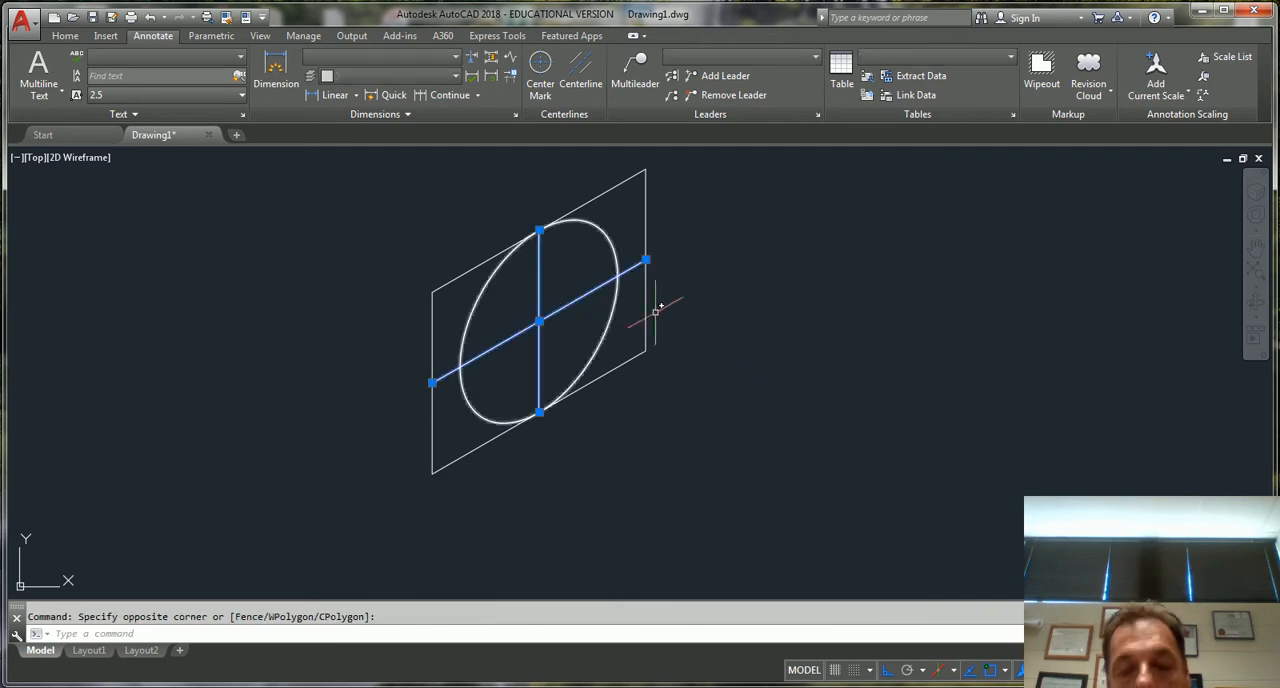
{"action": "key", "text": "Delete"}
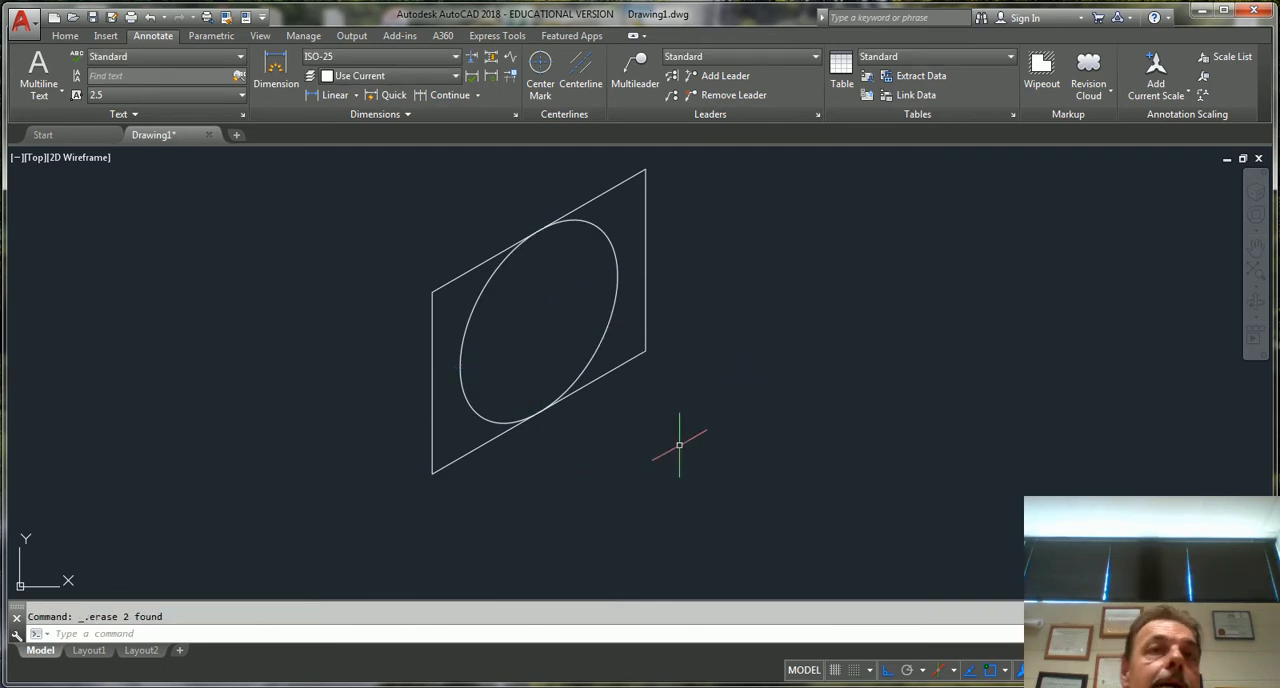
{"action": "scroll", "coordinate": [832, 368], "scroll_direction": "down", "scroll_amount": 4}
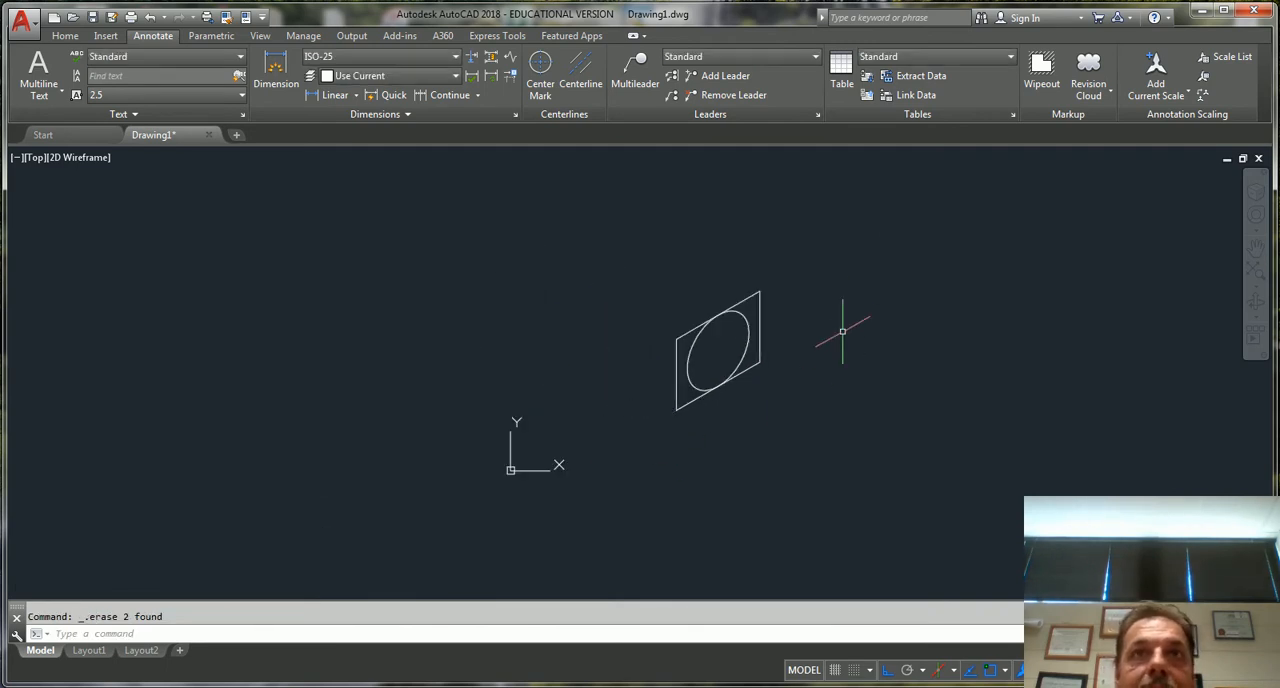
{"action": "mouse_move", "coordinate": [847, 323]}
{"action": "middle_mouse_down"}
{"action": "mouse_move", "coordinate": [671, 323]}
{"action": "mouse_move", "coordinate": [498, 375]}
{"action": "middle_mouse_up"}
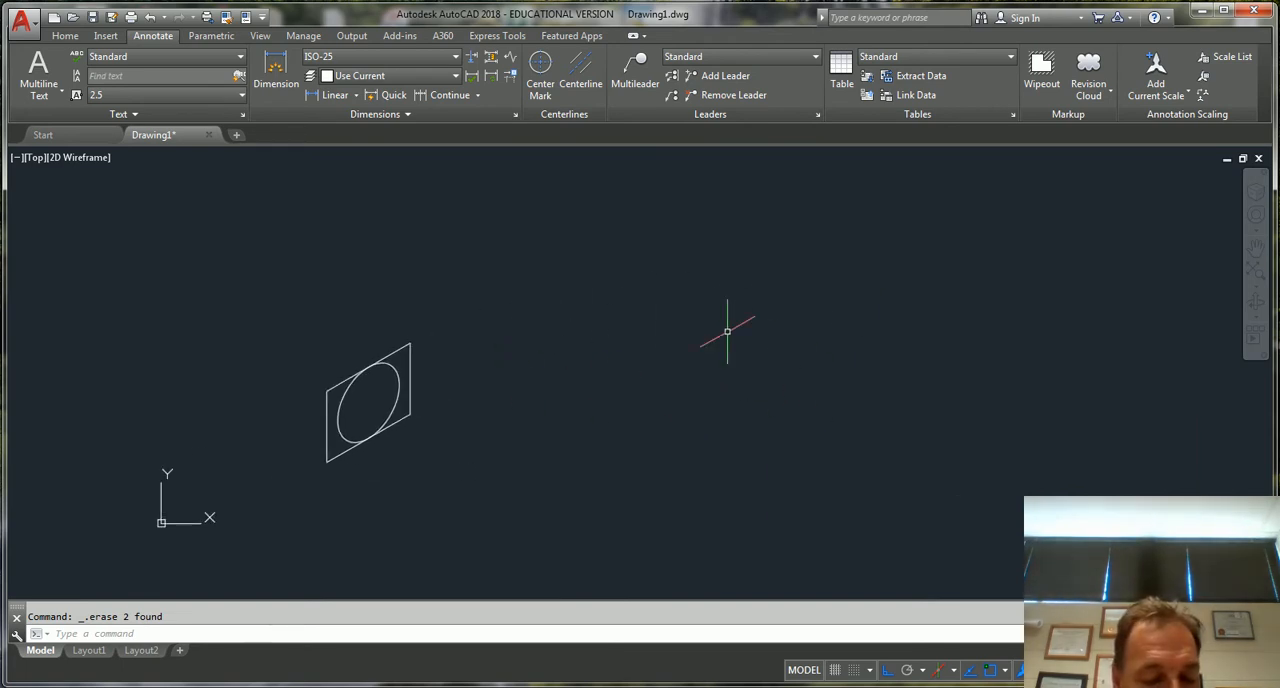
{"action": "type", "text": "l"}
{"action": "key", "text": "Return"}
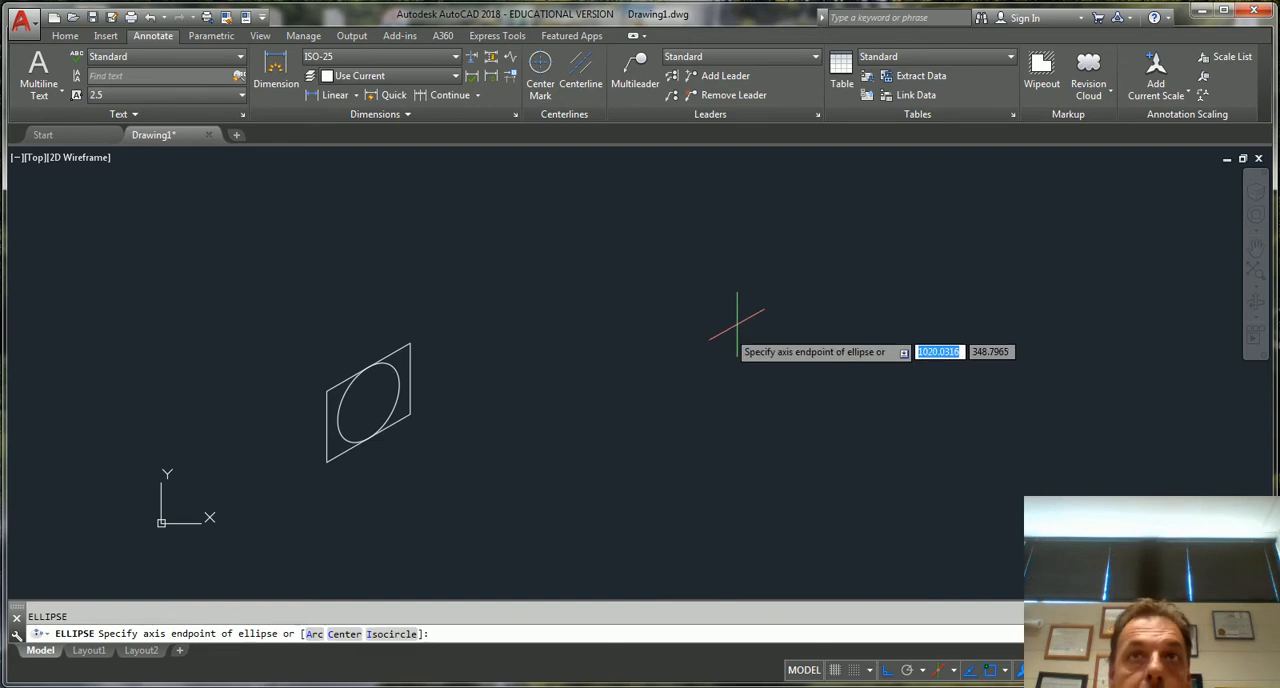
{"action": "left_click", "coordinate": [657, 379]}
{"action": "key", "text": "Escape"}
Draw an isocircle of radius 200 in Isoplane Left, in the open area right of the parallelogram
{"action": "type", "text": "e"}
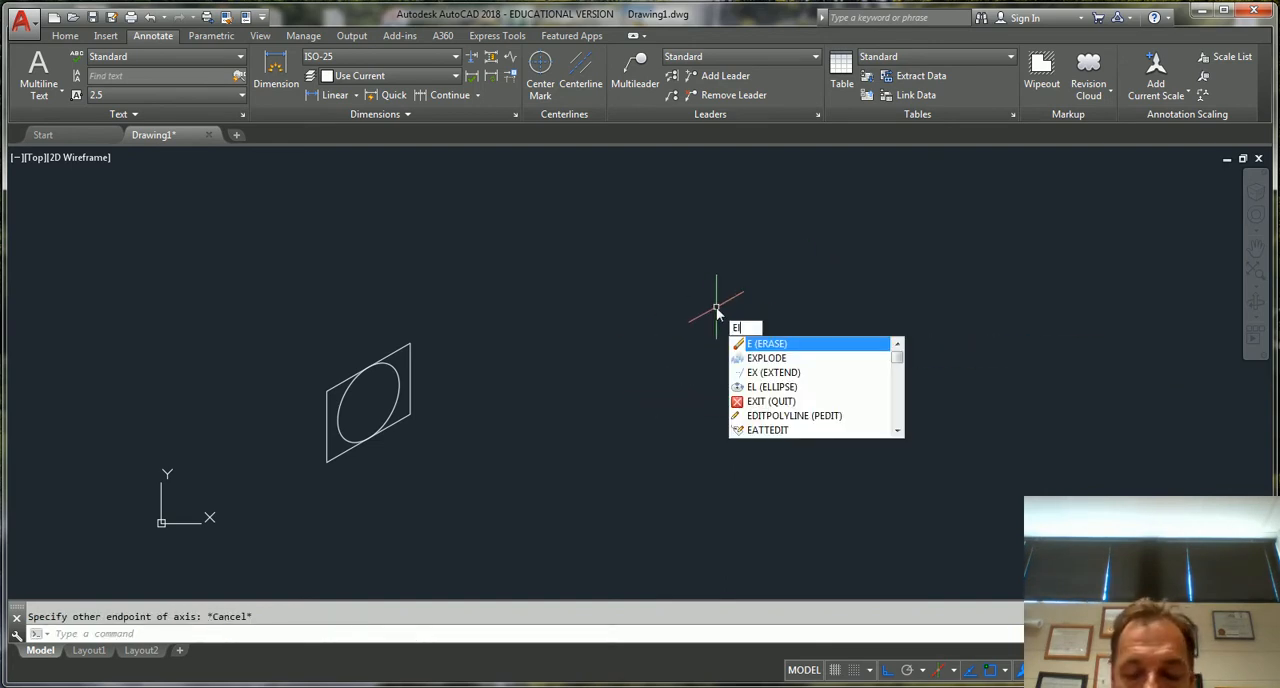
{"action": "key", "text": "Return"}
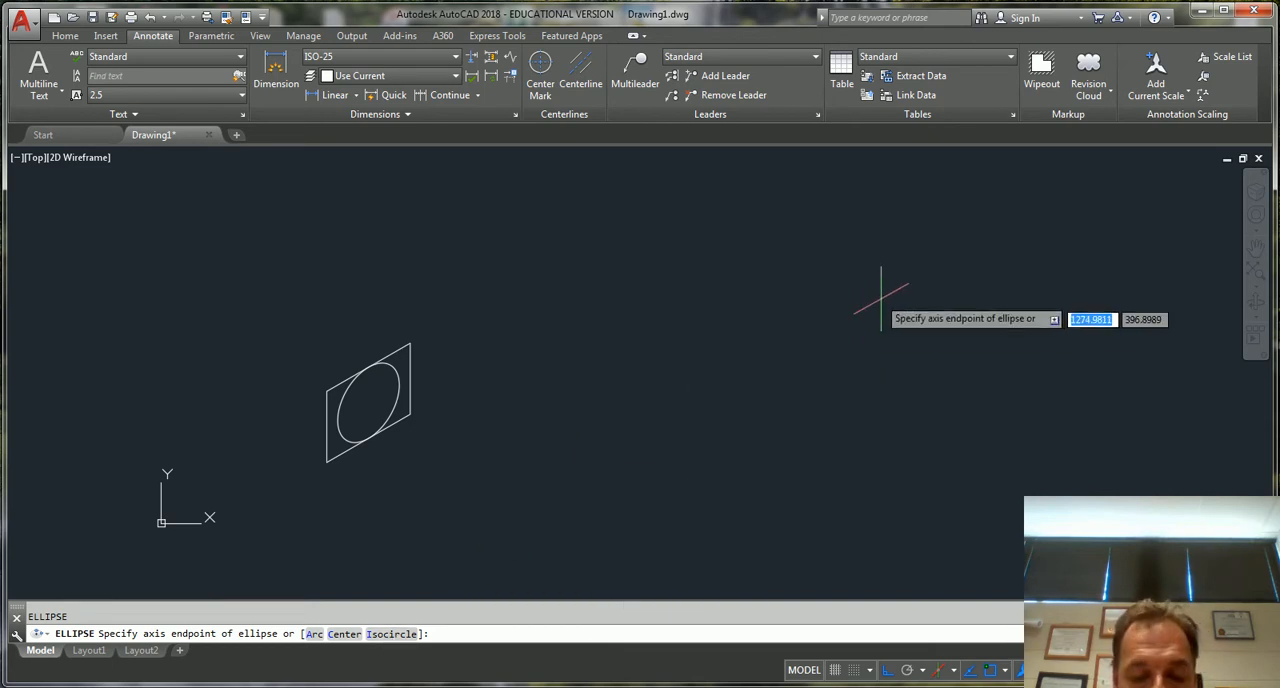
{"action": "type", "text": "i"}
{"action": "key", "text": "Return"}
{"action": "left_click", "coordinate": [725, 358]}
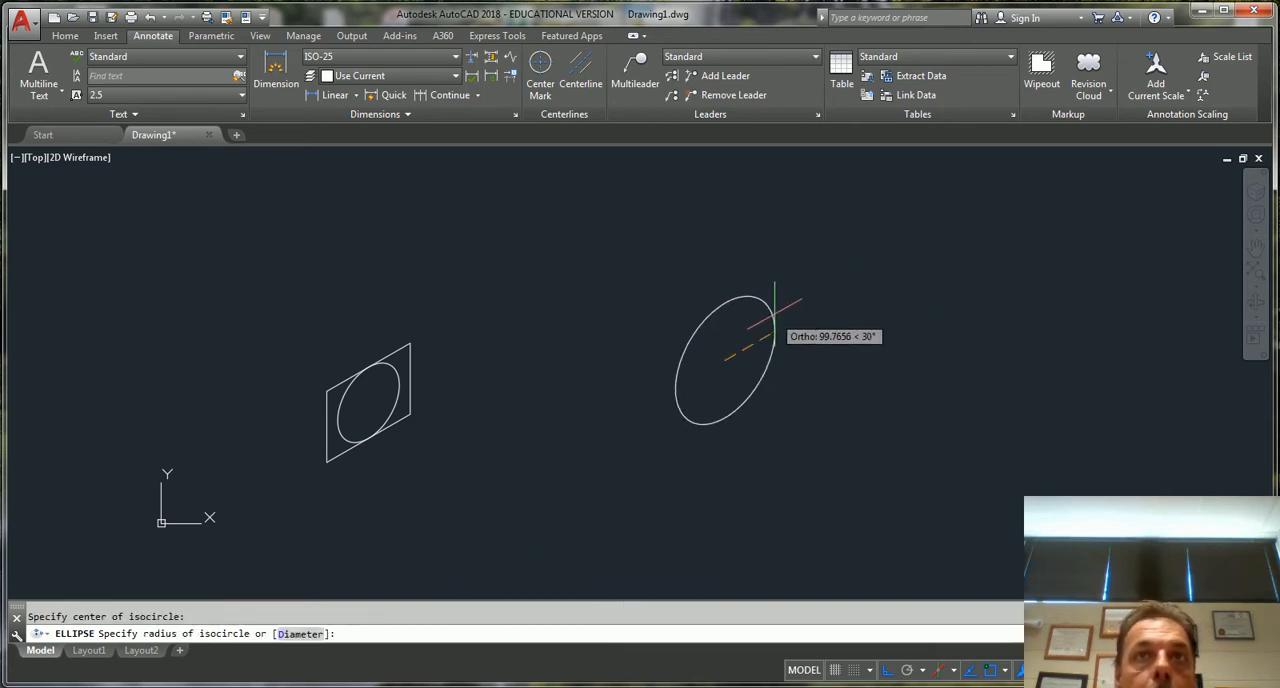
{"action": "key", "text": "F5"}
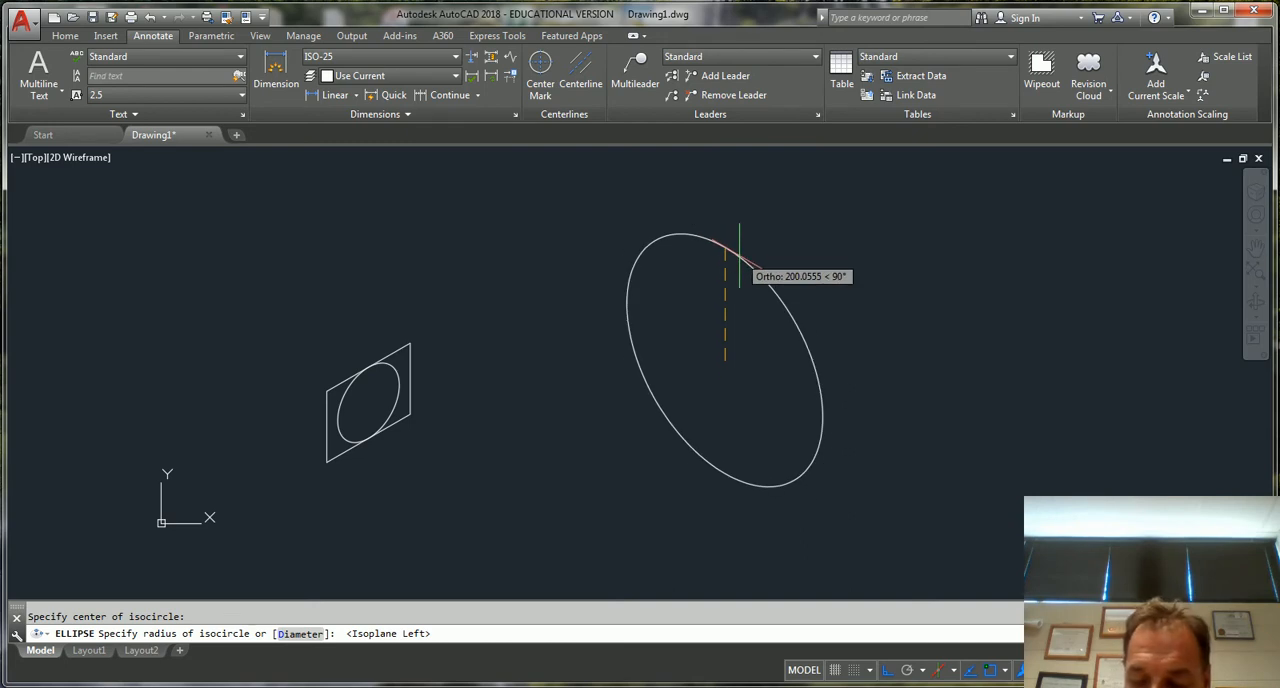
{"action": "type", "text": "200"}
{"action": "key", "text": "Return"}
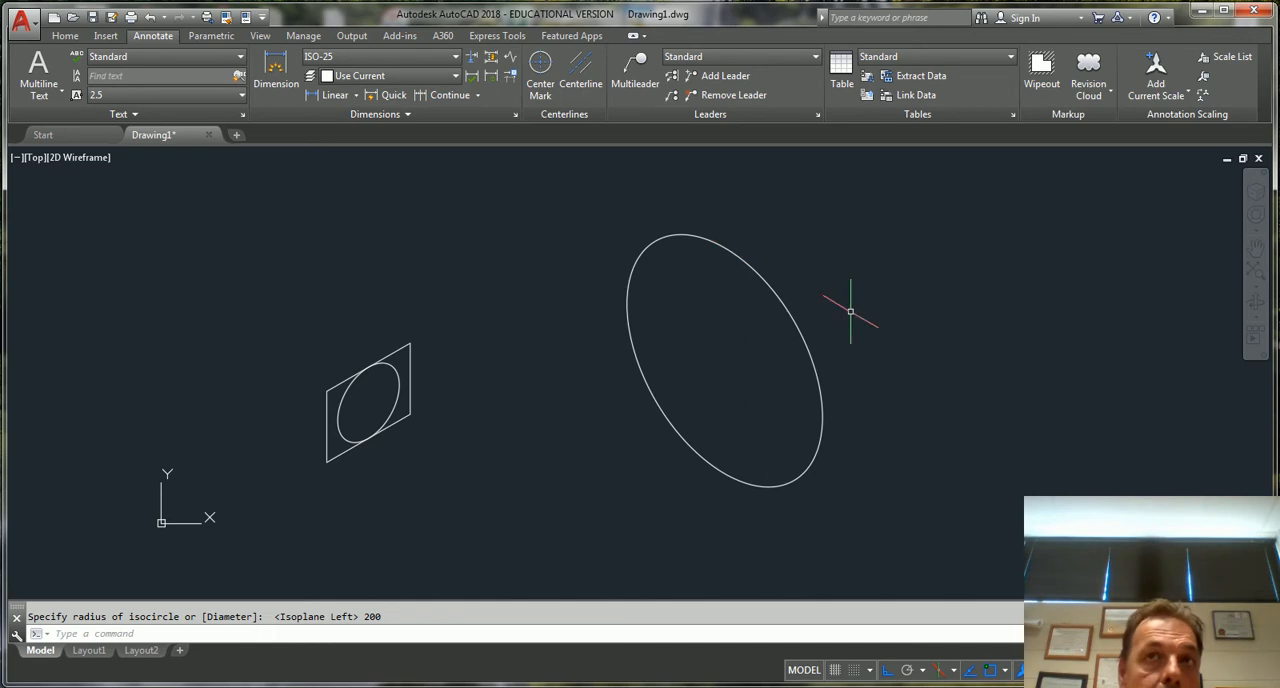
Copy the large isocircle 50 units along the 210° axis, using Isoplane Top
{"action": "type", "text": "c"}
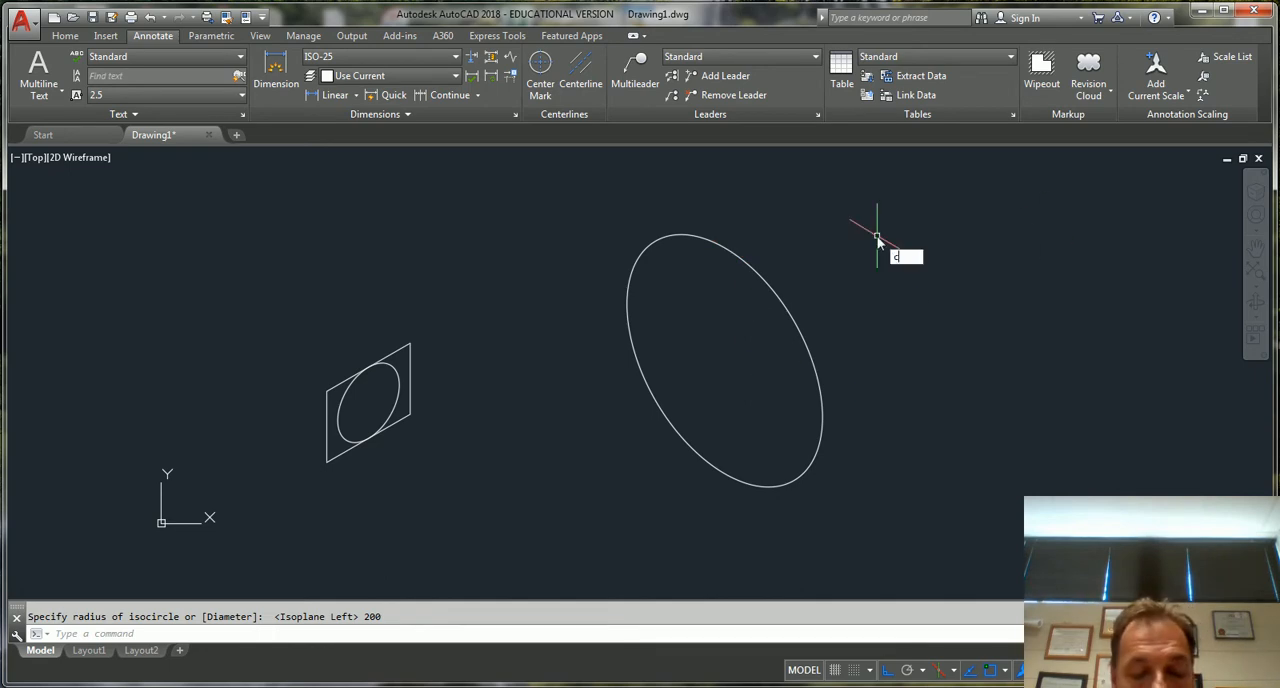
{"action": "type", "text": "t o"}
{"action": "key", "text": "Return"}
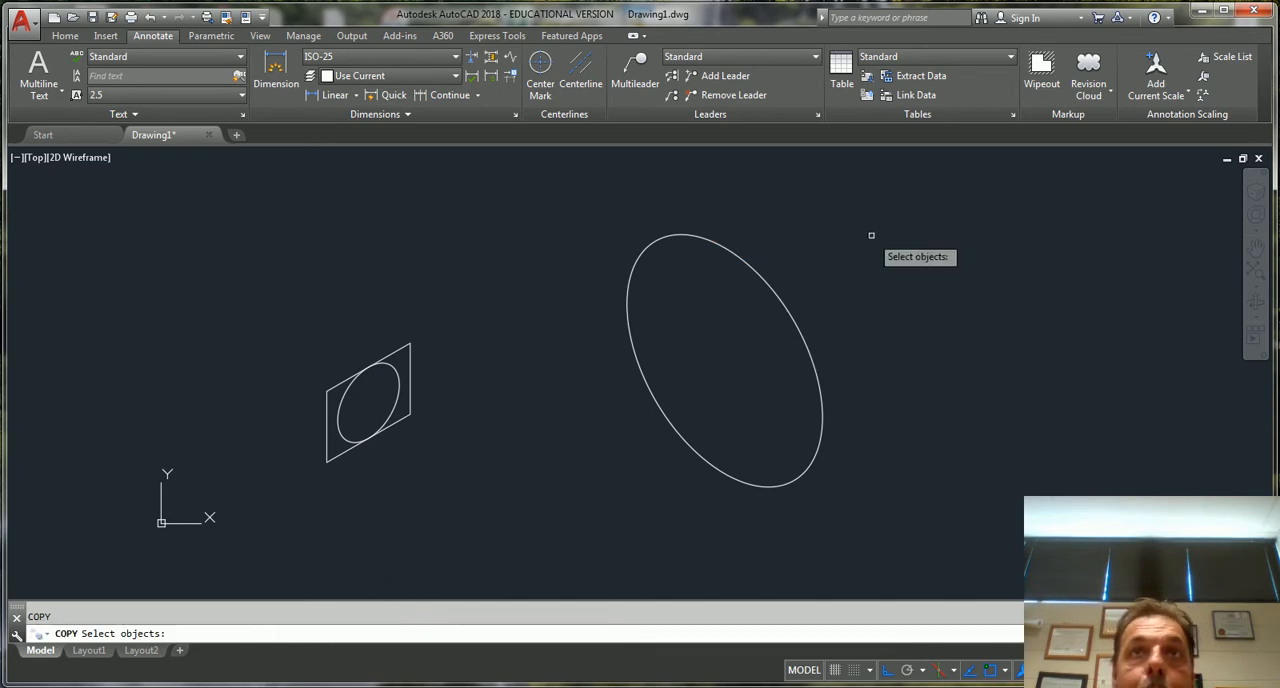
{"action": "left_click", "coordinate": [699, 235]}
{"action": "key", "text": "Return"}
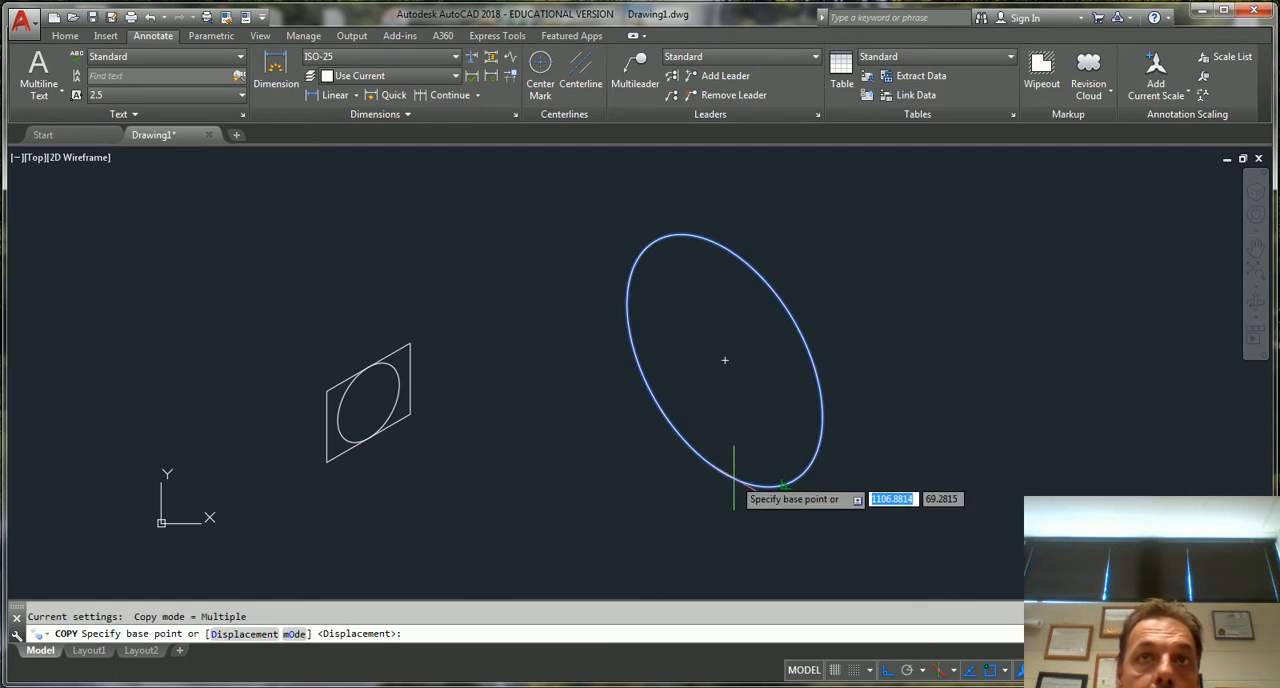
{"action": "left_click", "coordinate": [725, 350]}
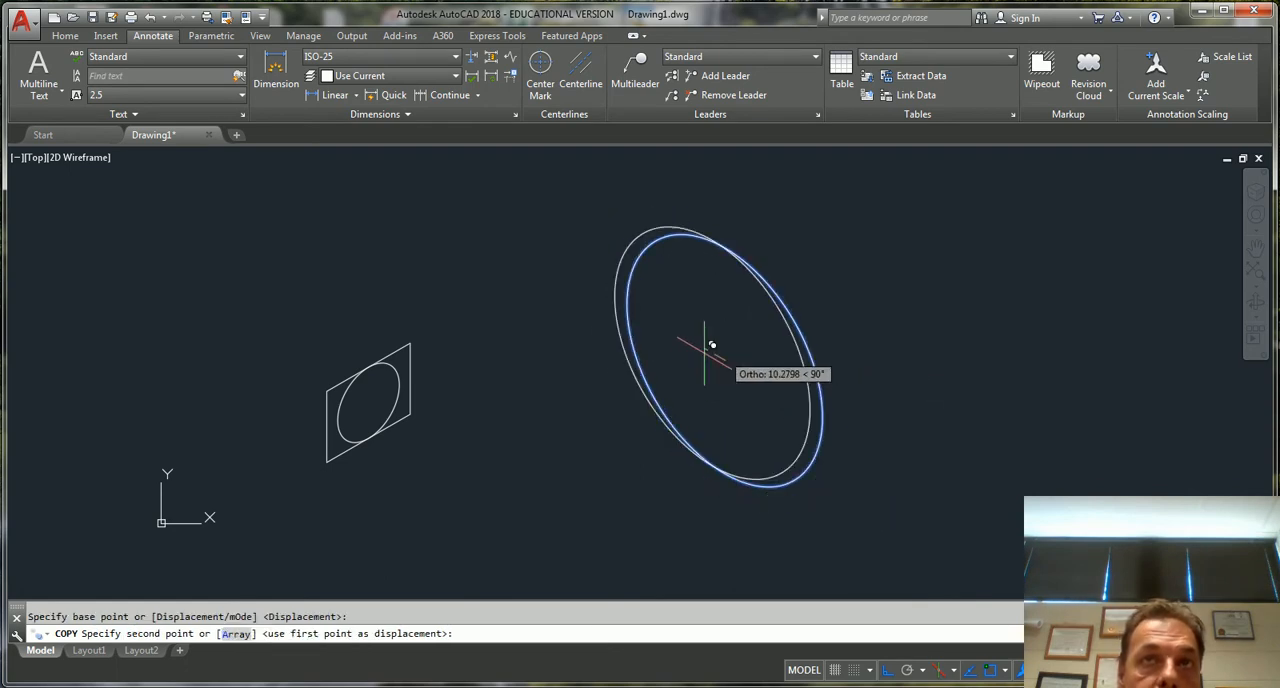
{"action": "key", "text": "F5"}
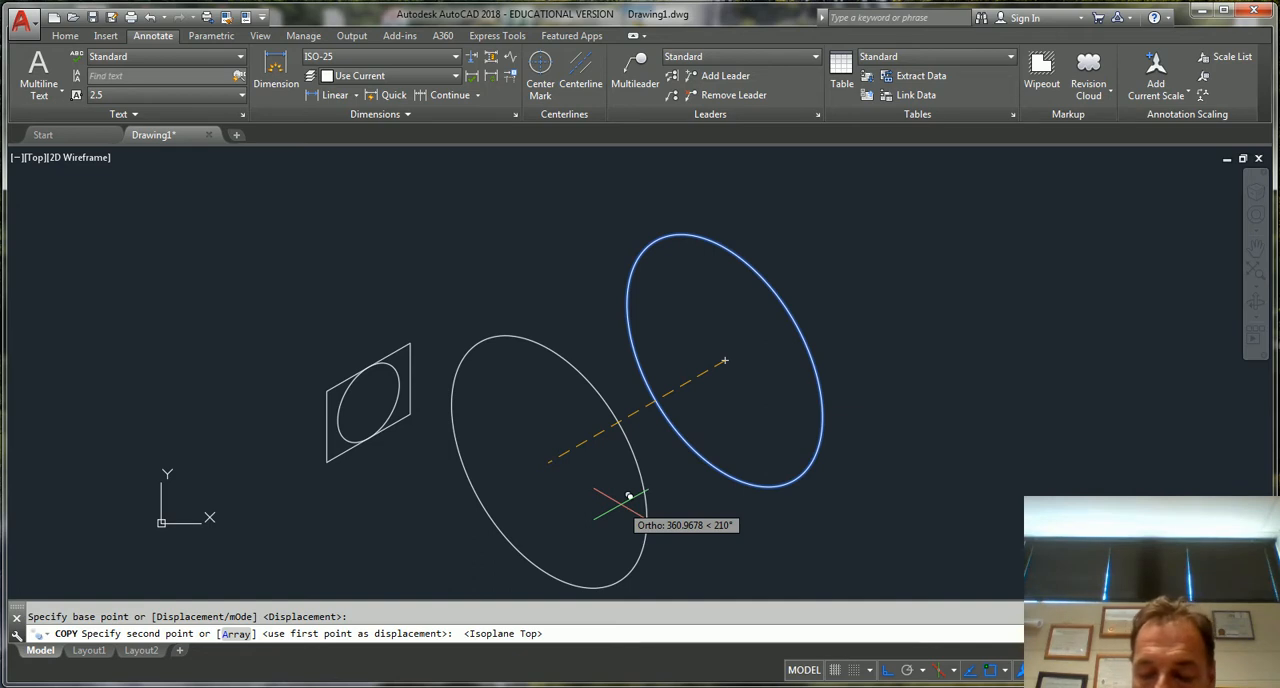
{"action": "type", "text": "50"}
{"action": "key", "text": "Return"}
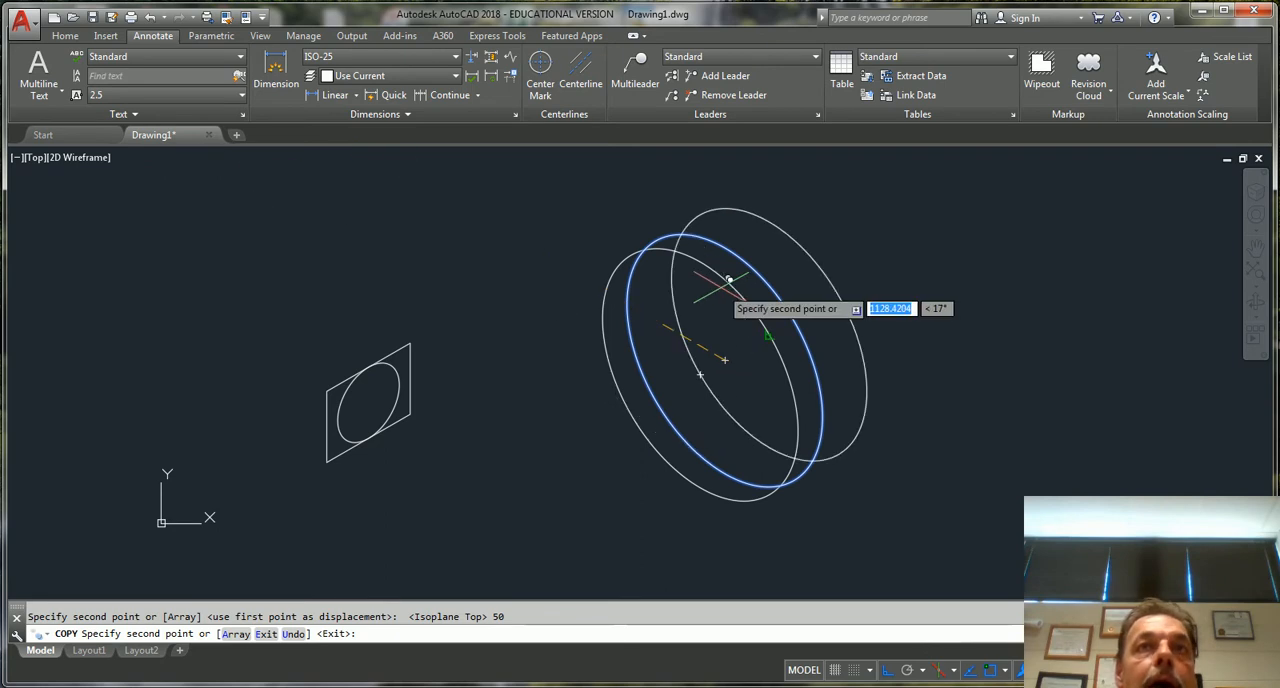
{"action": "key", "text": "Escape"}
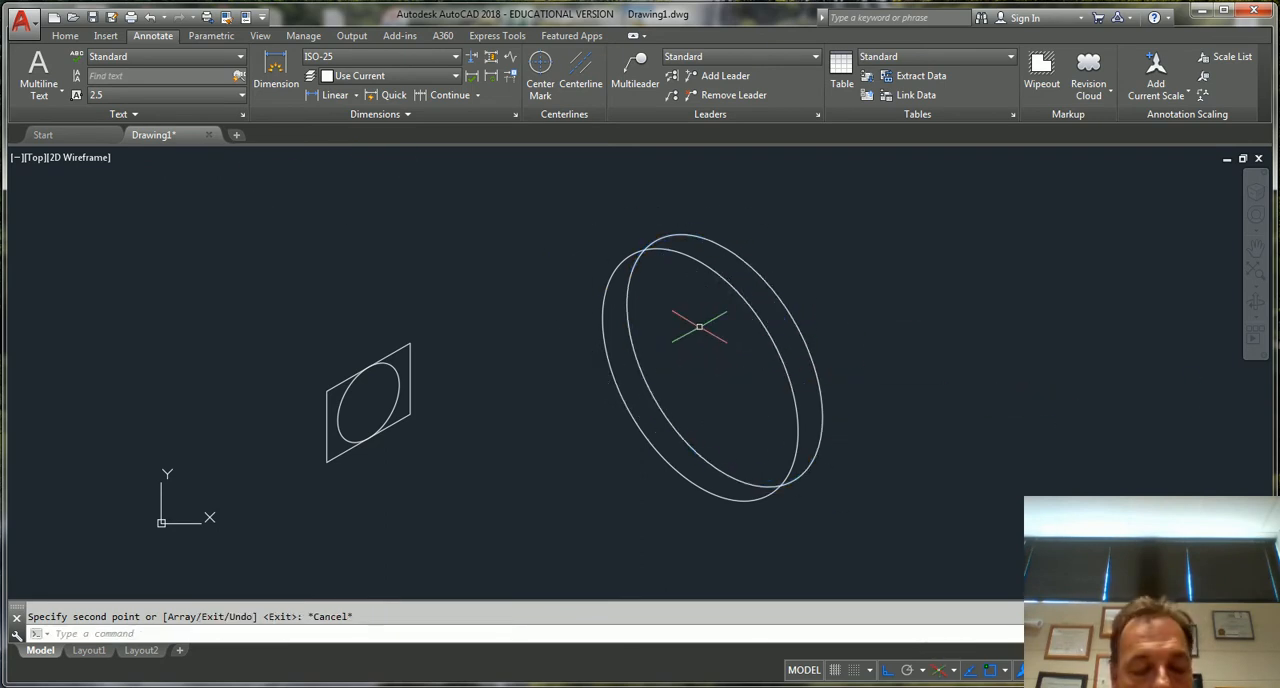
Trim the part of the rear large isocircle that lies inside the front one
{"action": "type", "text": "tr"}
{"action": "key", "text": "Return"}
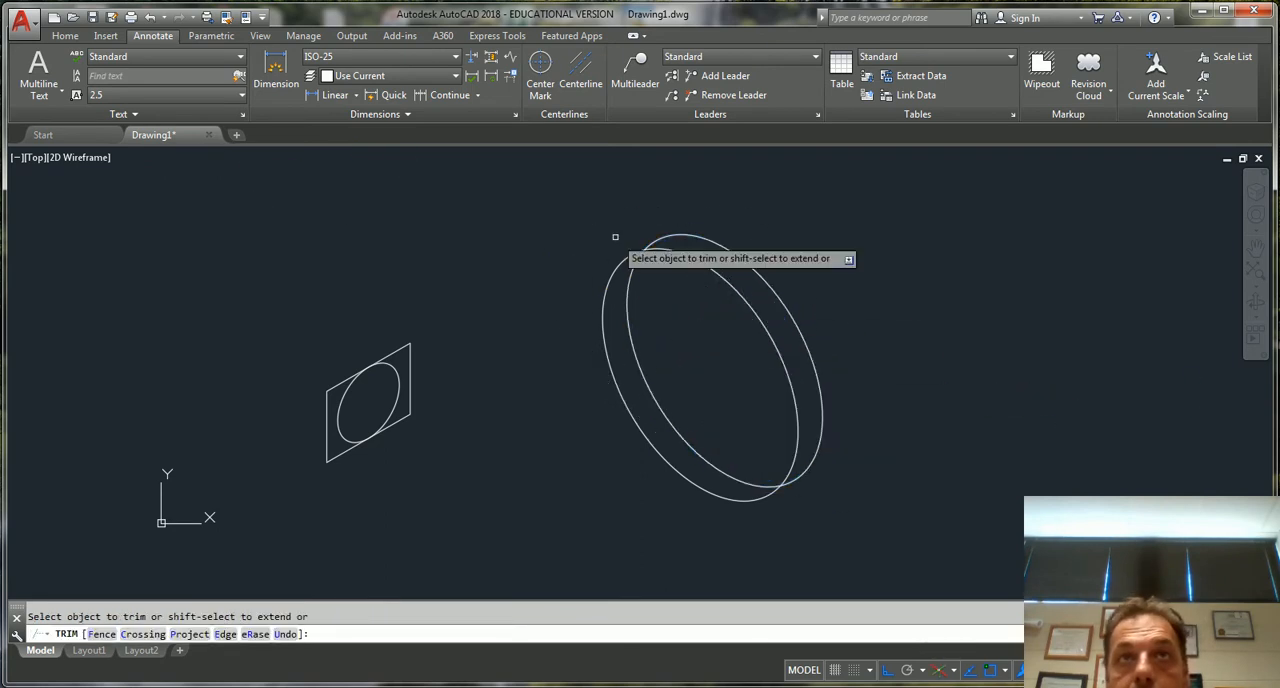
{"action": "key", "text": "Return"}
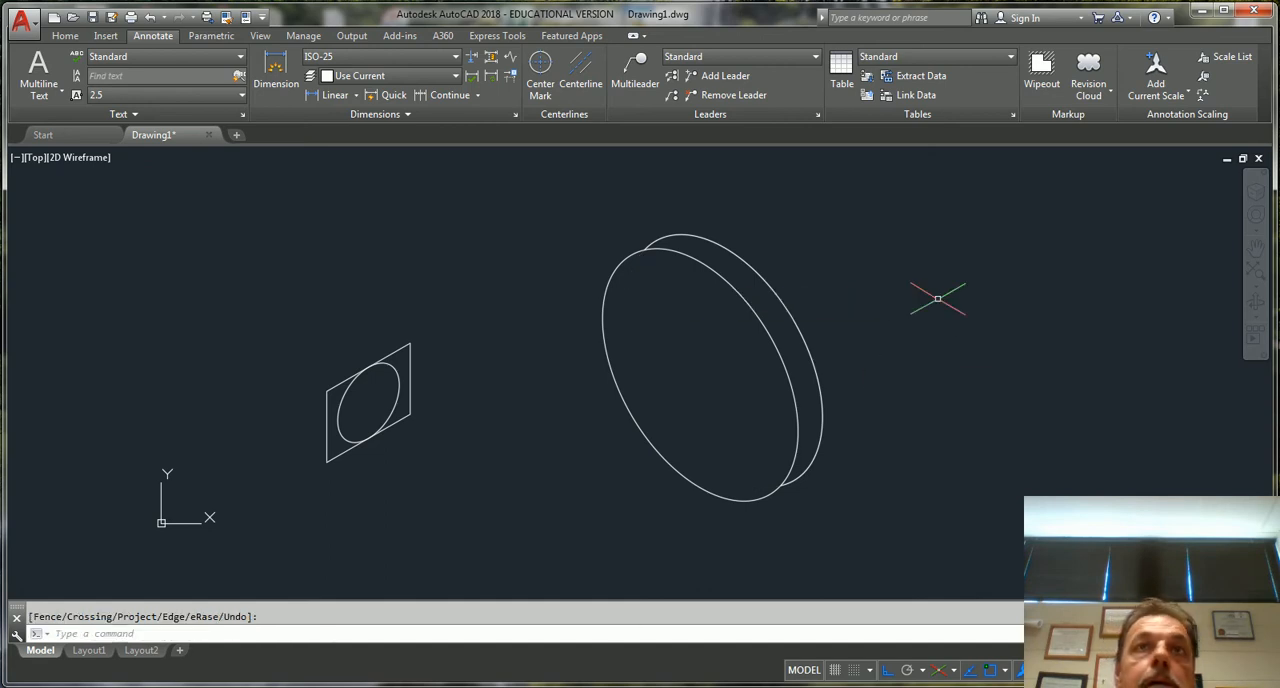
Draw a line joining the upper-left edges of the rear and front large isocircles
{"action": "scroll", "coordinate": [654, 240], "scroll_direction": "up", "scroll_amount": 3}
{"action": "type", "text": "l"}
{"action": "key", "text": "Return"}
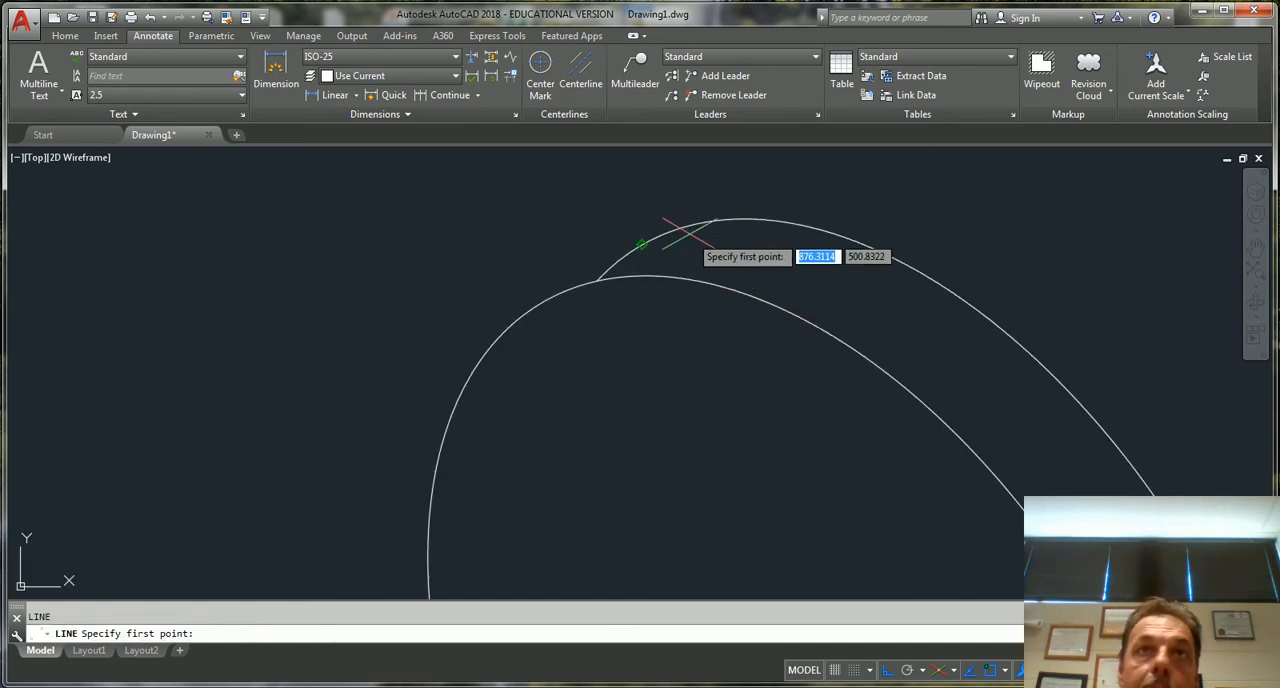
{"action": "left_click", "coordinate": [640, 243]}
{"action": "left_click", "coordinate": [597, 279]}
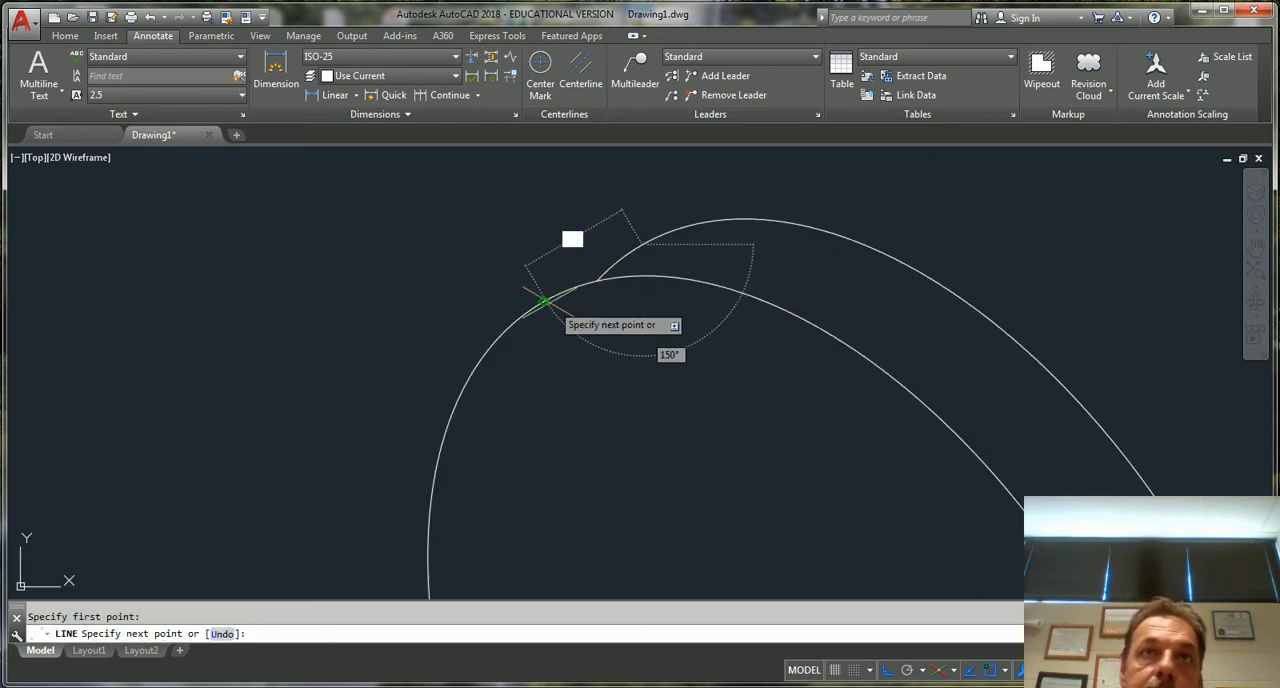
{"action": "key", "text": "Escape"}
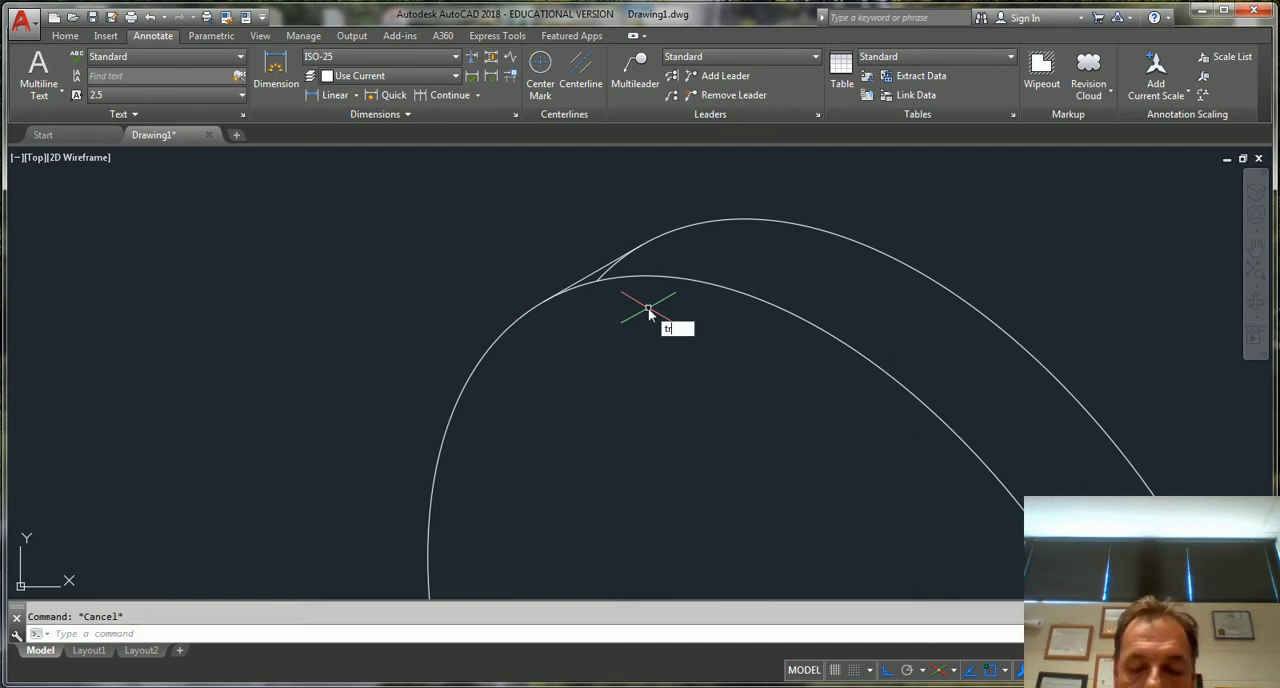
Trim the leftover arc of the rear isocircle beneath the connecting line
{"action": "type", "text": "tr"}
{"action": "key", "text": "Return"}
{"action": "key", "text": "Return"}
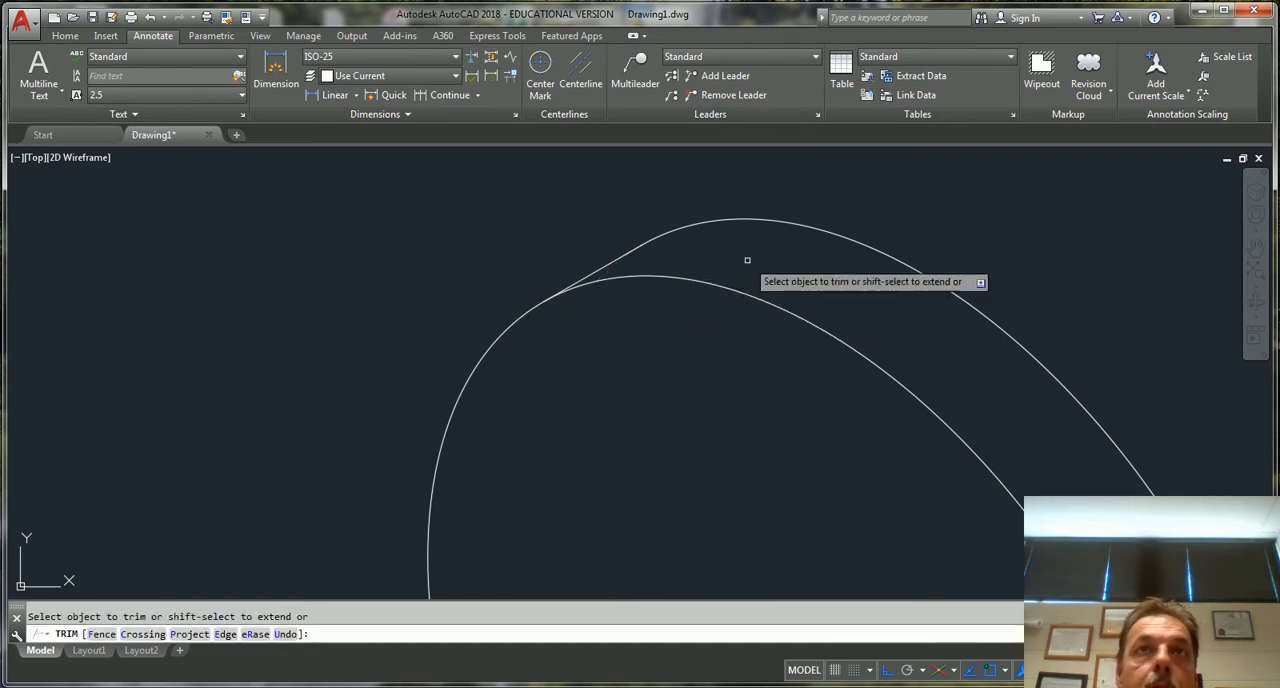
{"action": "scroll", "coordinate": [703, 256], "scroll_direction": "down", "scroll_amount": 5}
{"action": "key", "text": "Escape"}
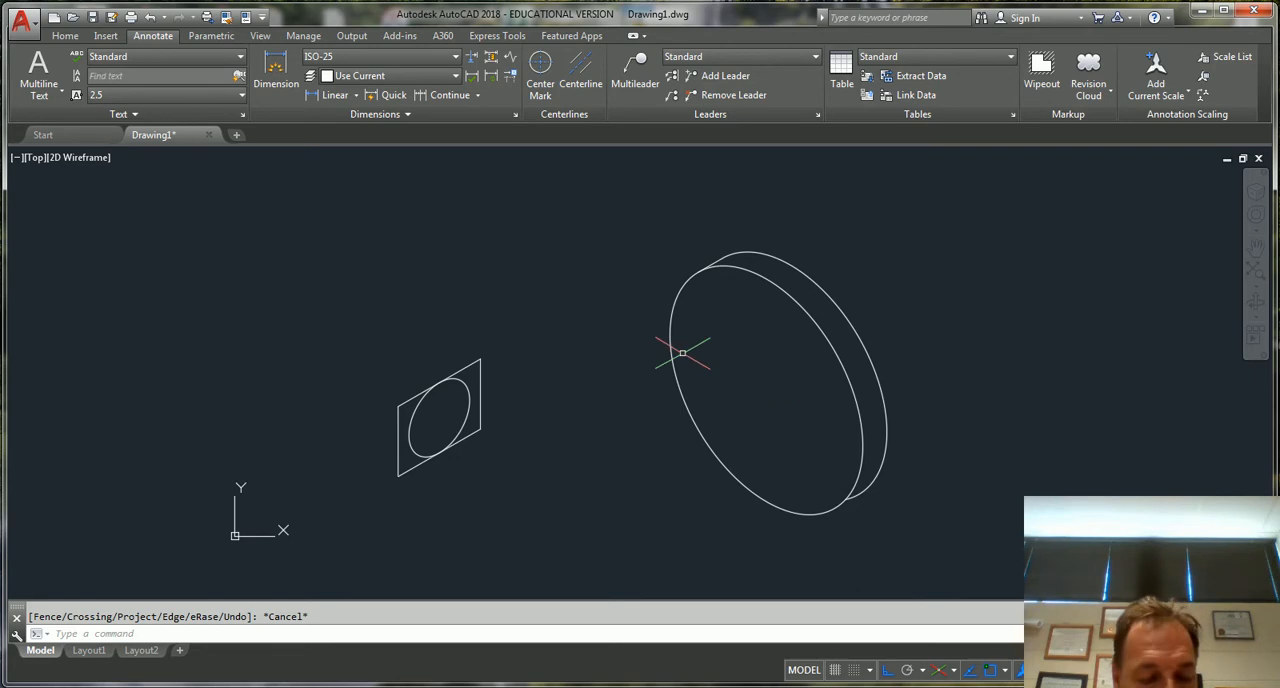
{"action": "type", "text": "l"}
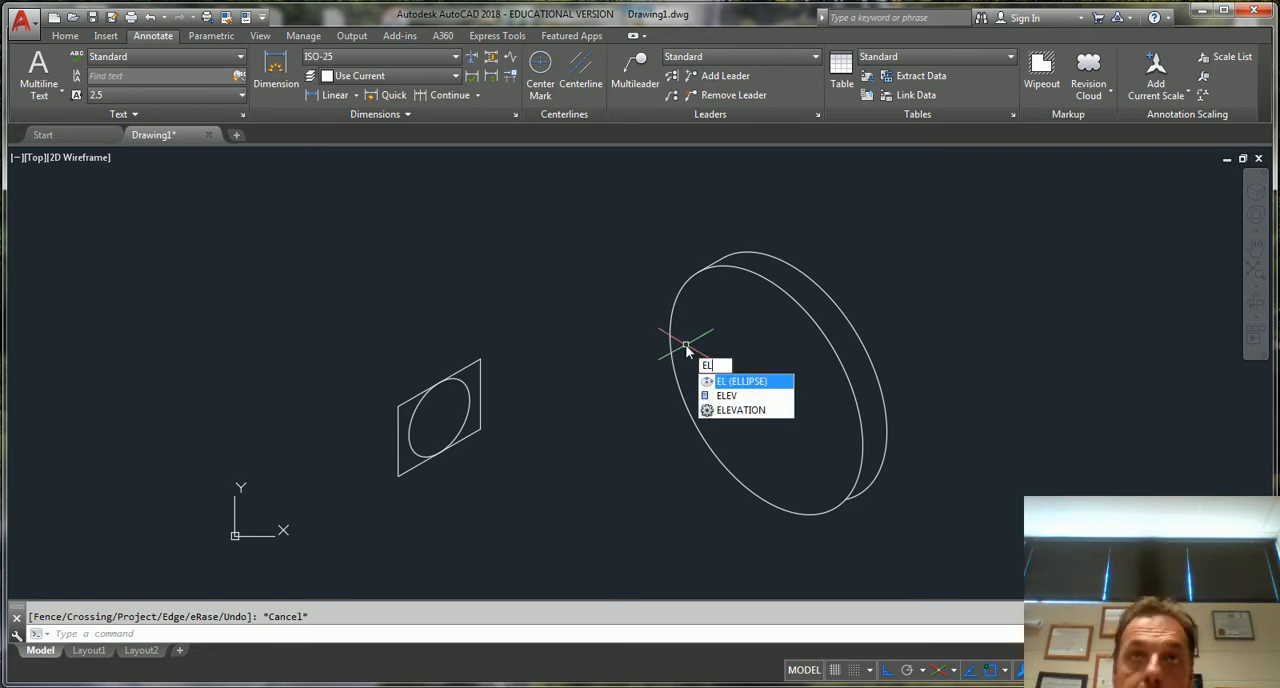
{"action": "key", "text": "Return"}
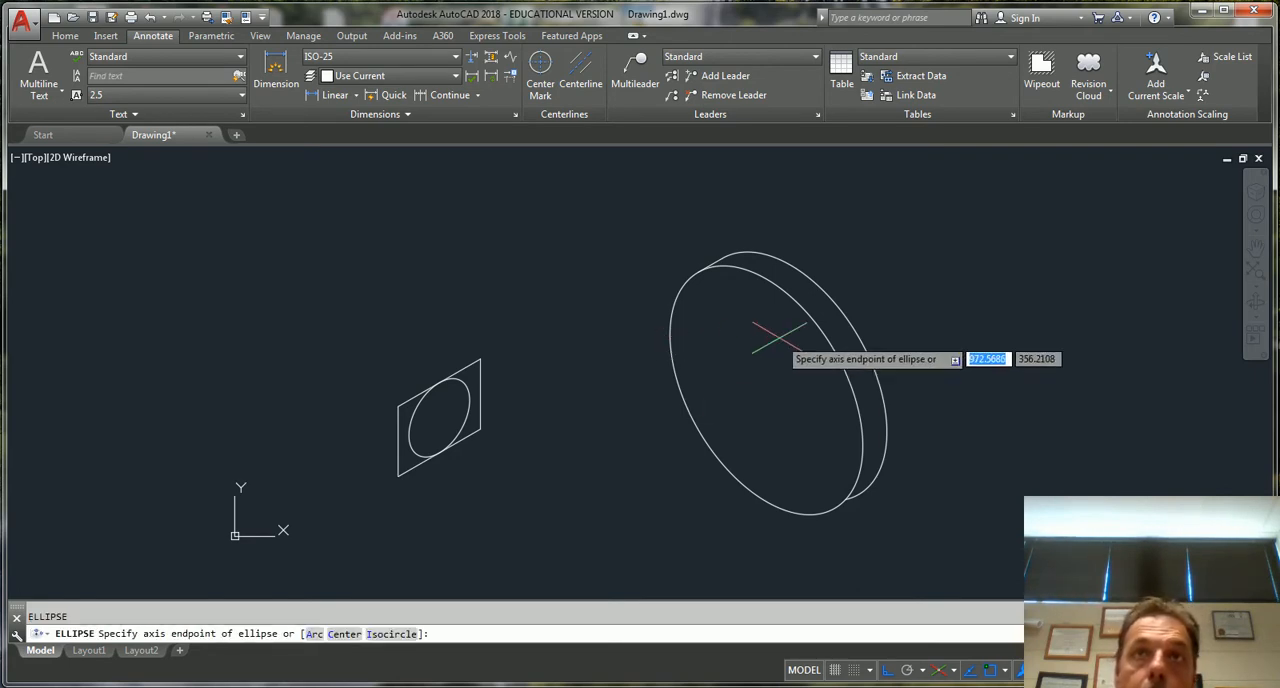
{"action": "left_click", "coordinate": [767, 388]}
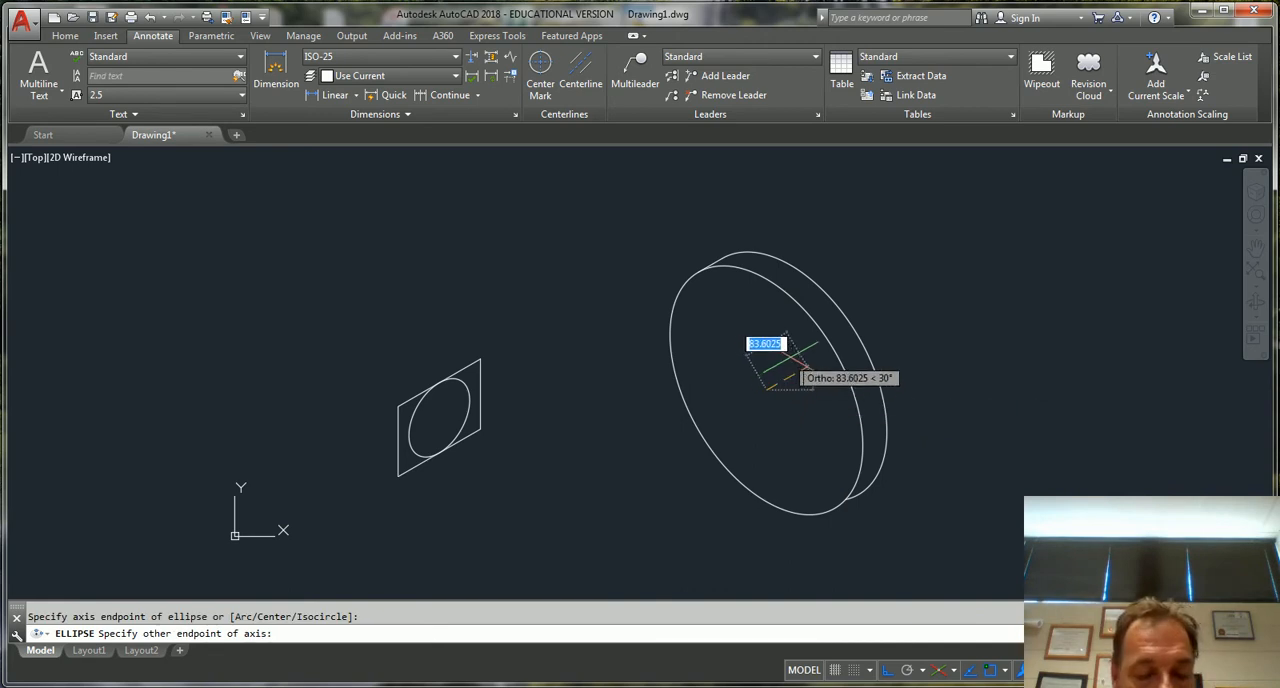
{"action": "key", "text": "Escape"}
Draw an isocircle of radius 100 in Isoplane Left, centred on the front face of the disc
{"action": "type", "text": "el"}
{"action": "key", "text": "Return"}
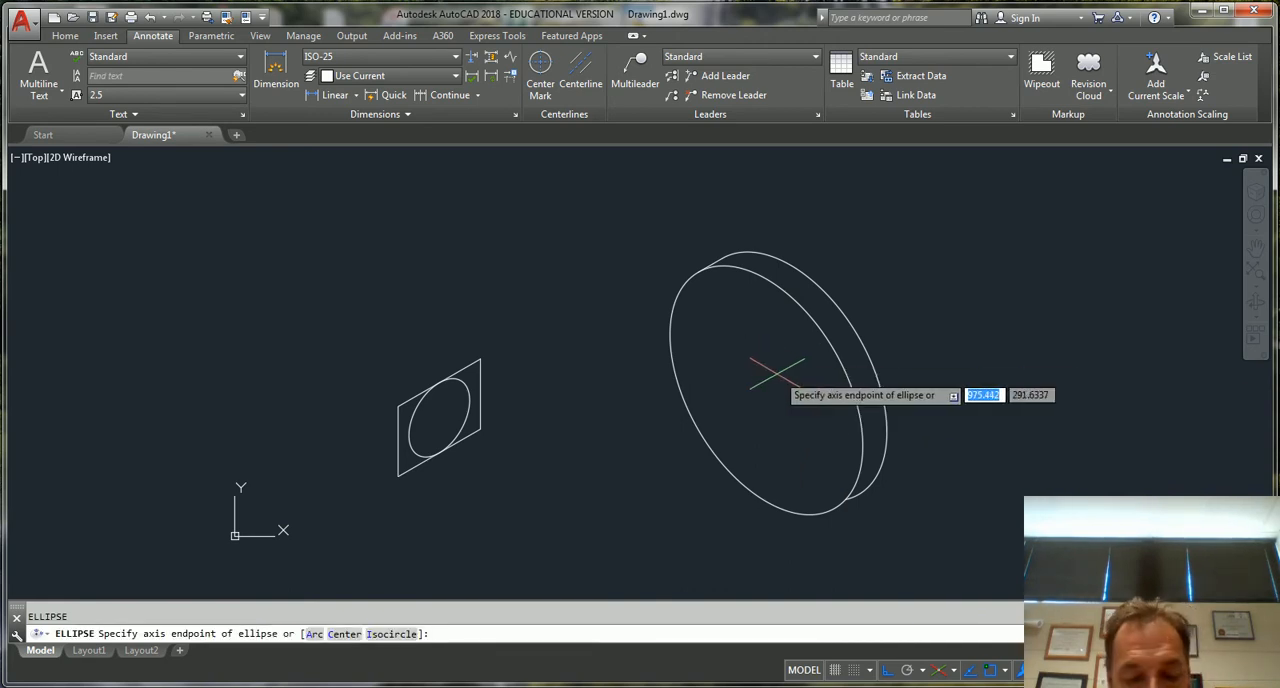
{"action": "type", "text": "i"}
{"action": "key", "text": "Return"}
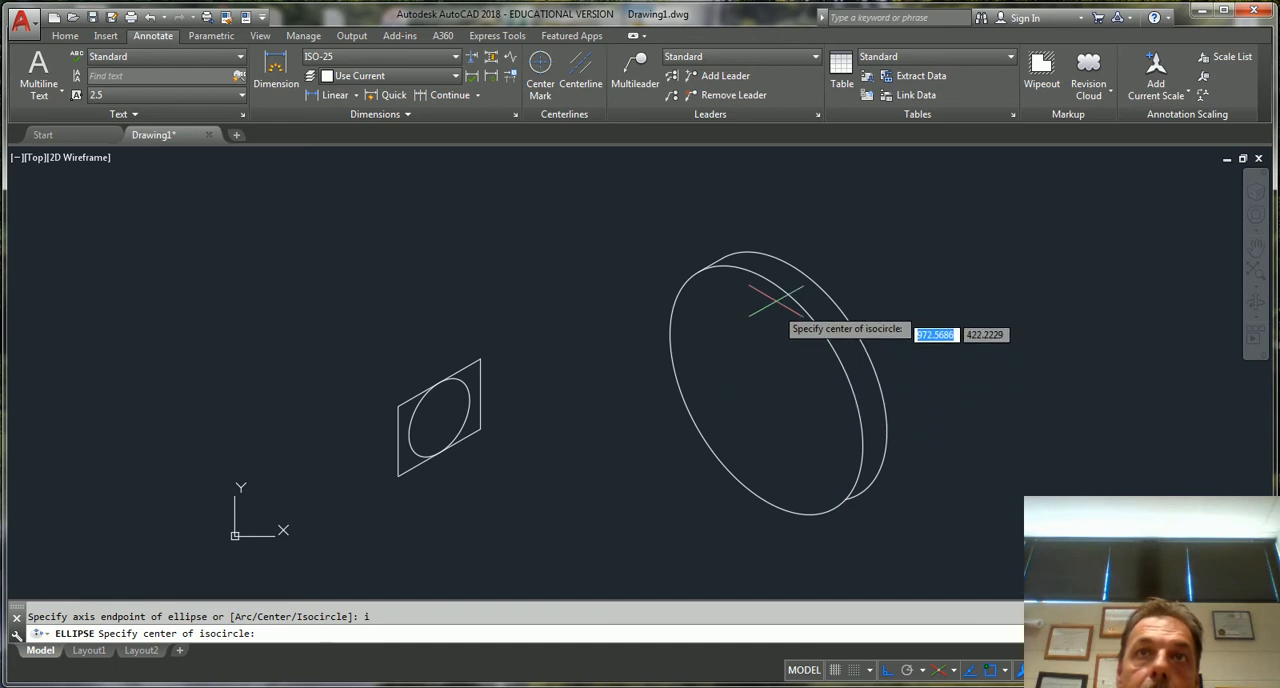
{"action": "left_click", "coordinate": [764, 390]}
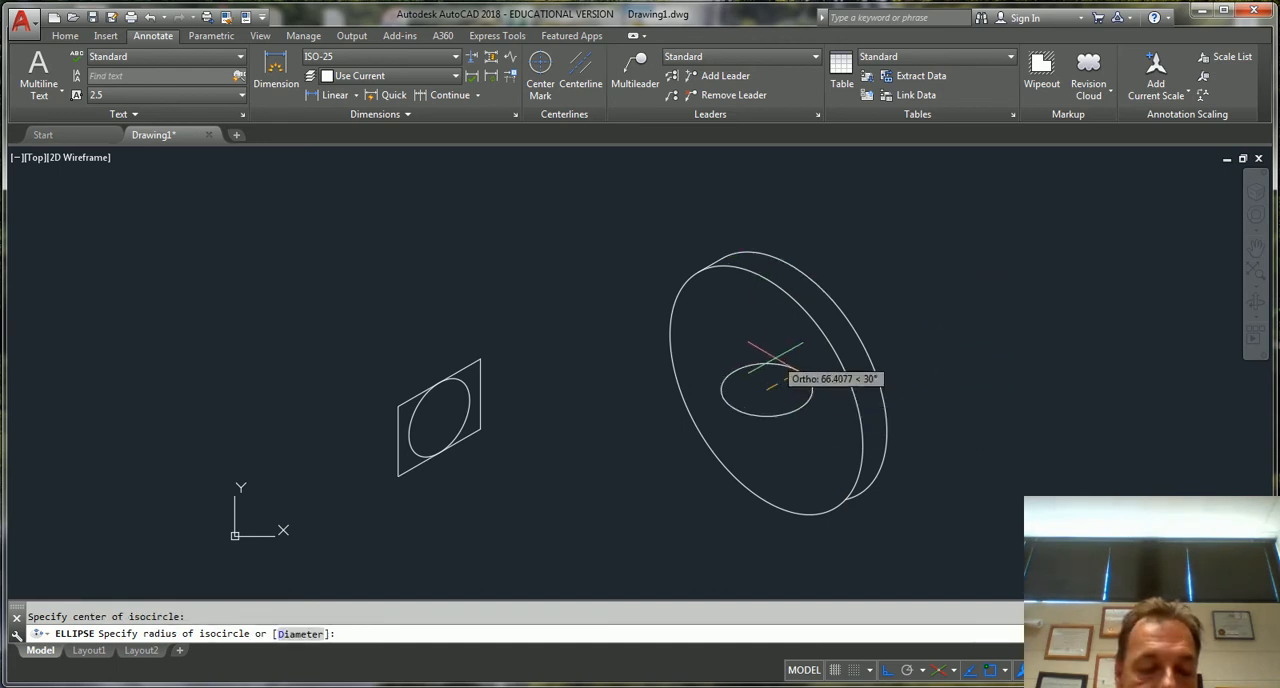
{"action": "key", "text": "F5"}
{"action": "key", "text": "F5"}
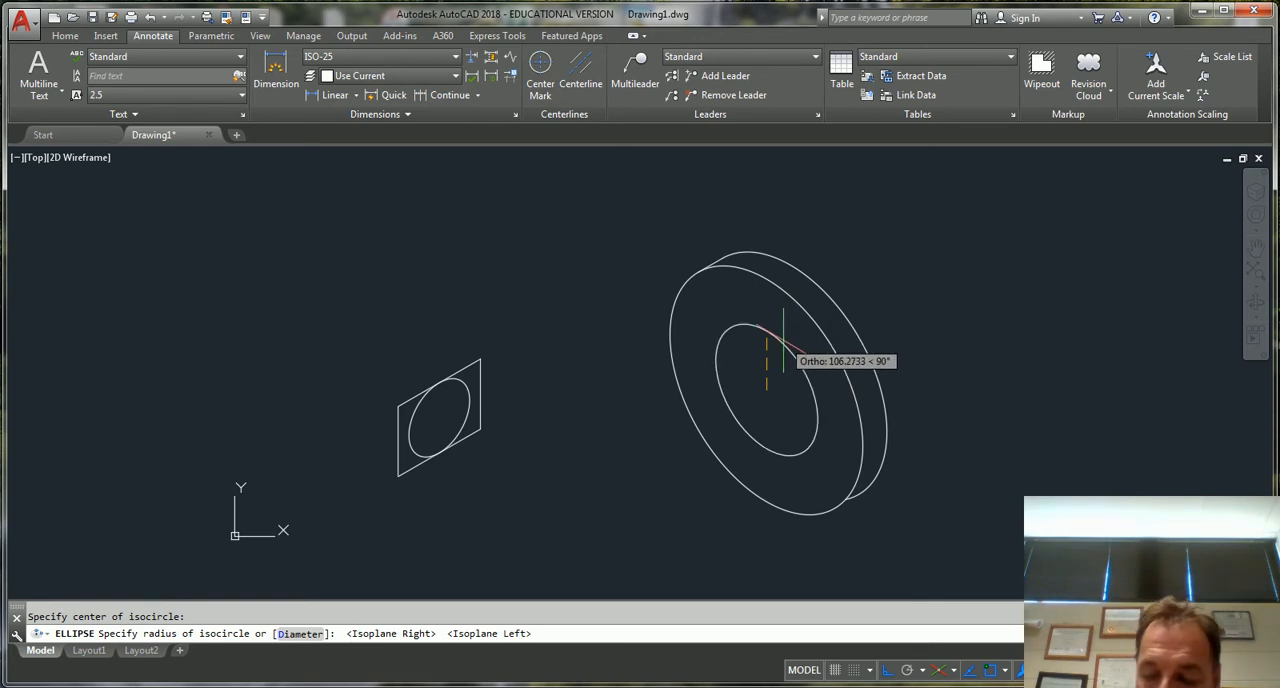
{"action": "type", "text": "100"}
{"action": "key", "text": "Return"}
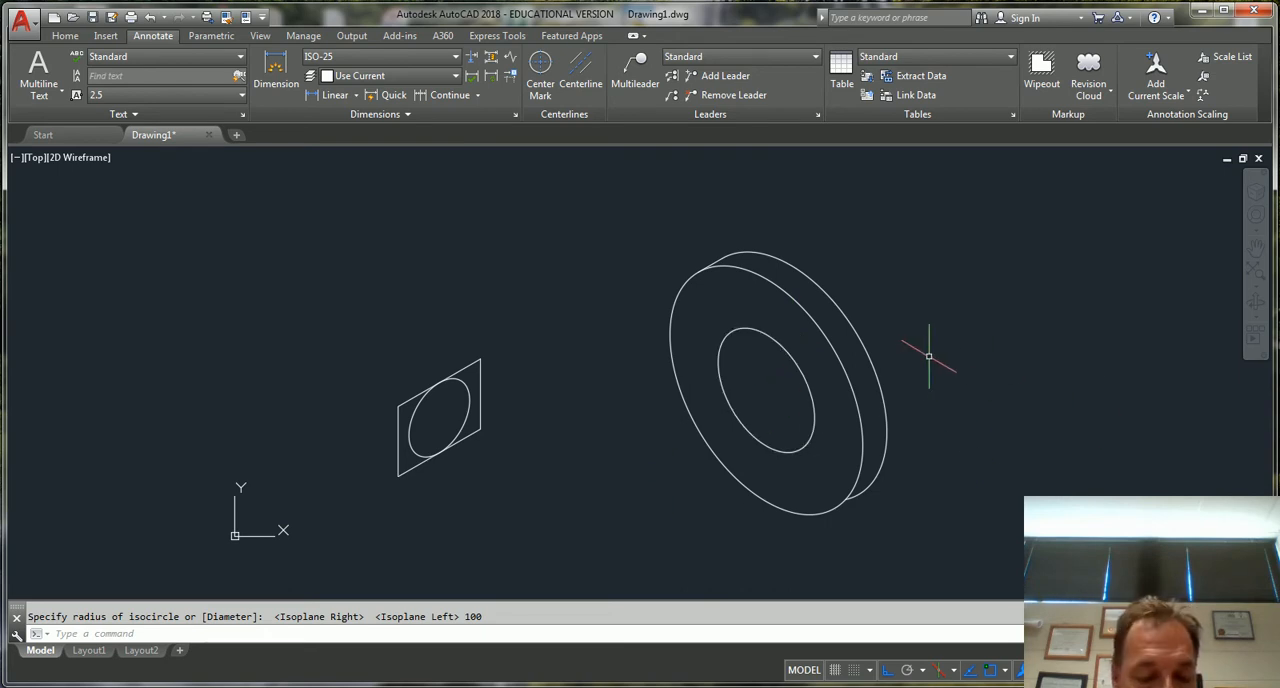
Copy the inner isocircle from its centre 300 units along the 210° axis, using Isoplane Top
{"action": "type", "text": "CO"}
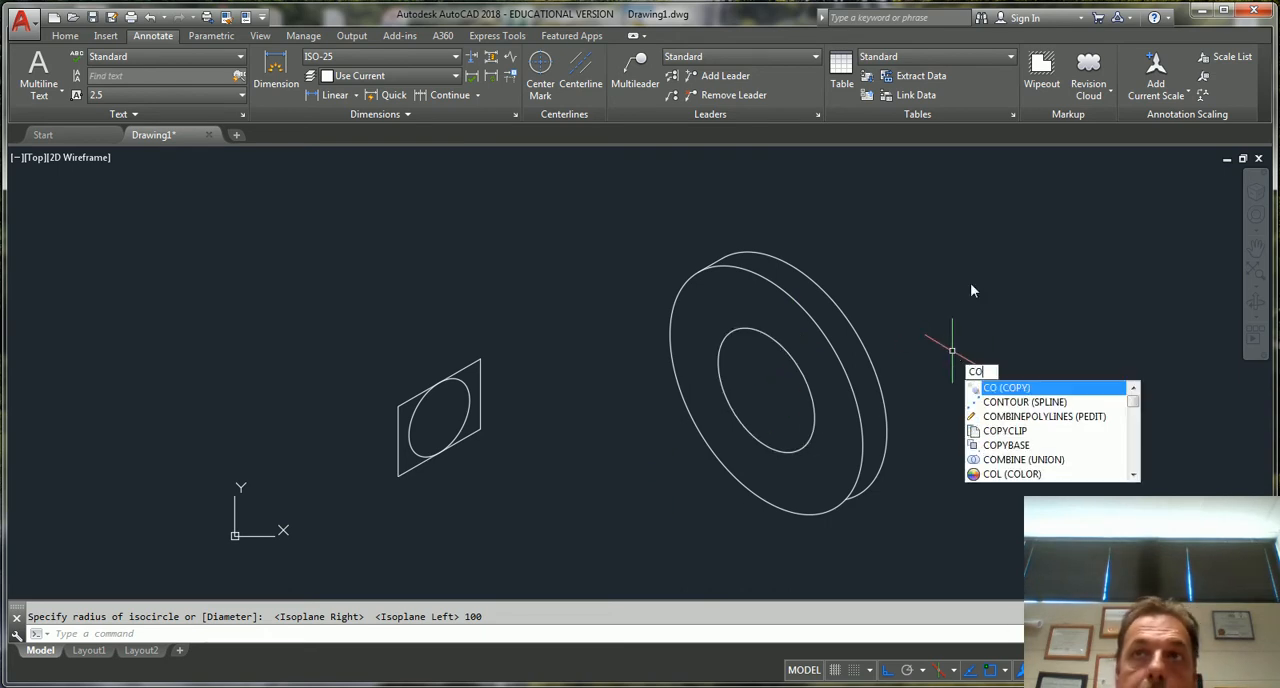
{"action": "key", "text": "Return"}
{"action": "left_click", "coordinate": [806, 352]}
{"action": "key", "text": "Return"}
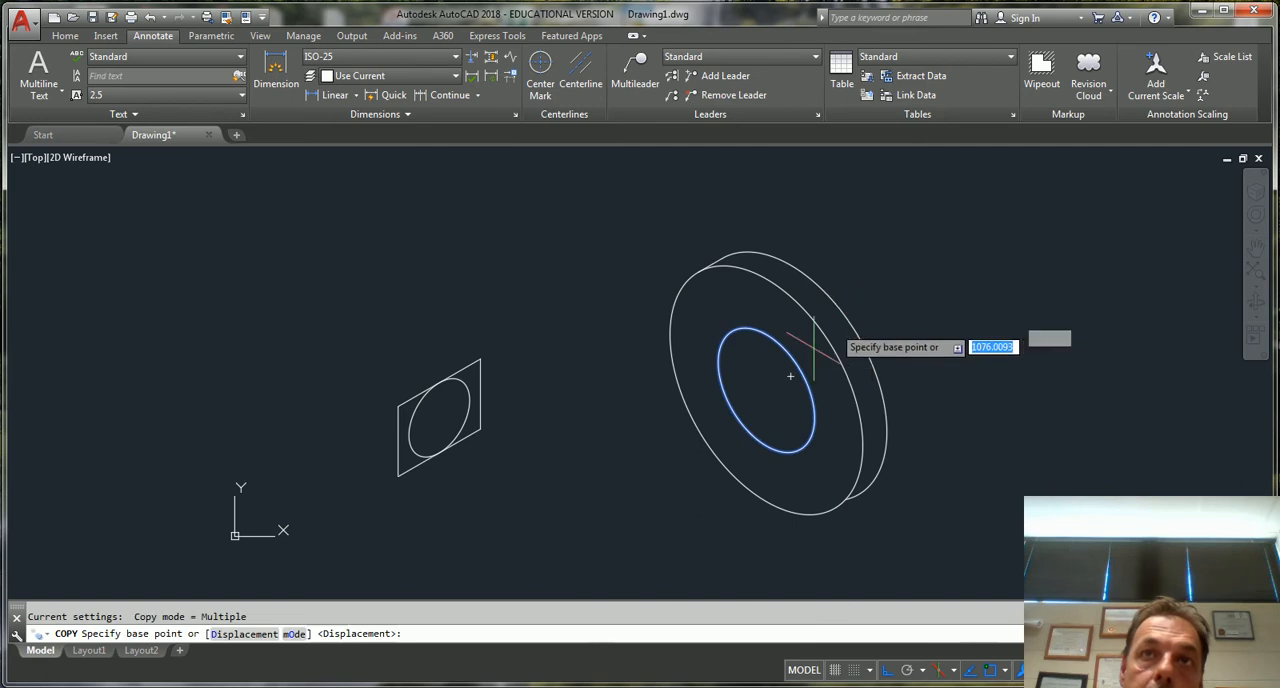
{"action": "left_click", "coordinate": [766, 390]}
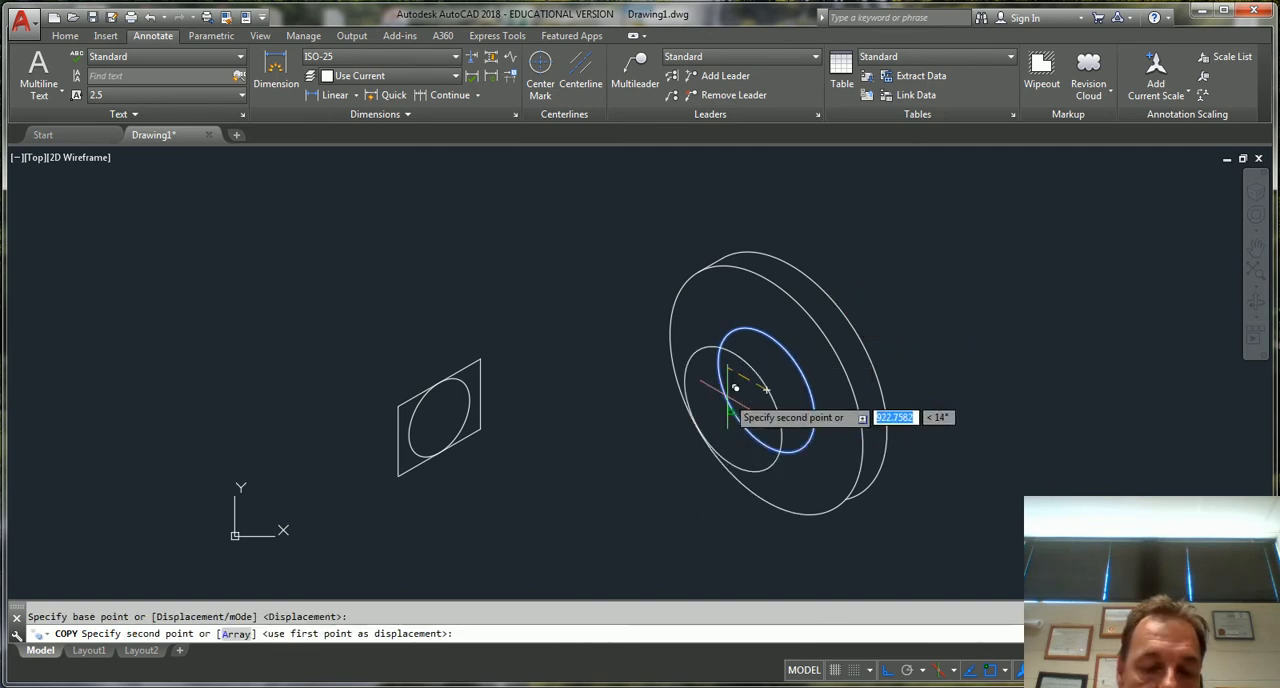
{"action": "key", "text": "F5"}
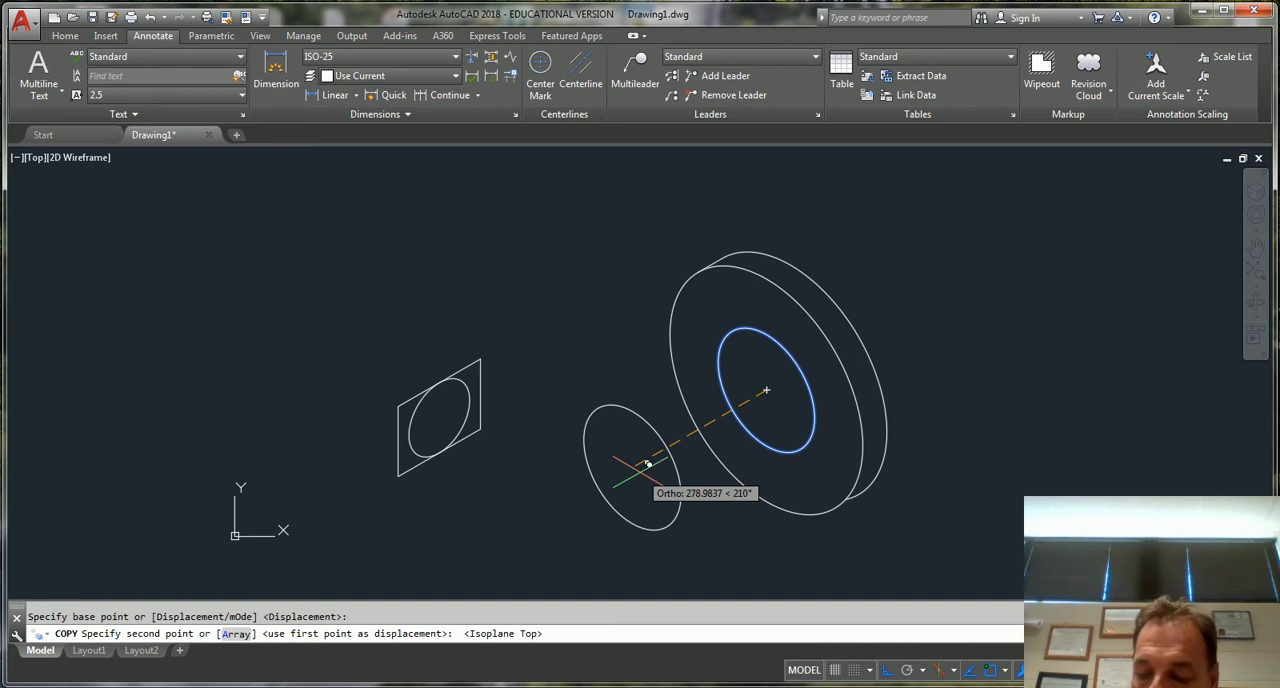
{"action": "type", "text": "300"}
{"action": "key", "text": "Return"}
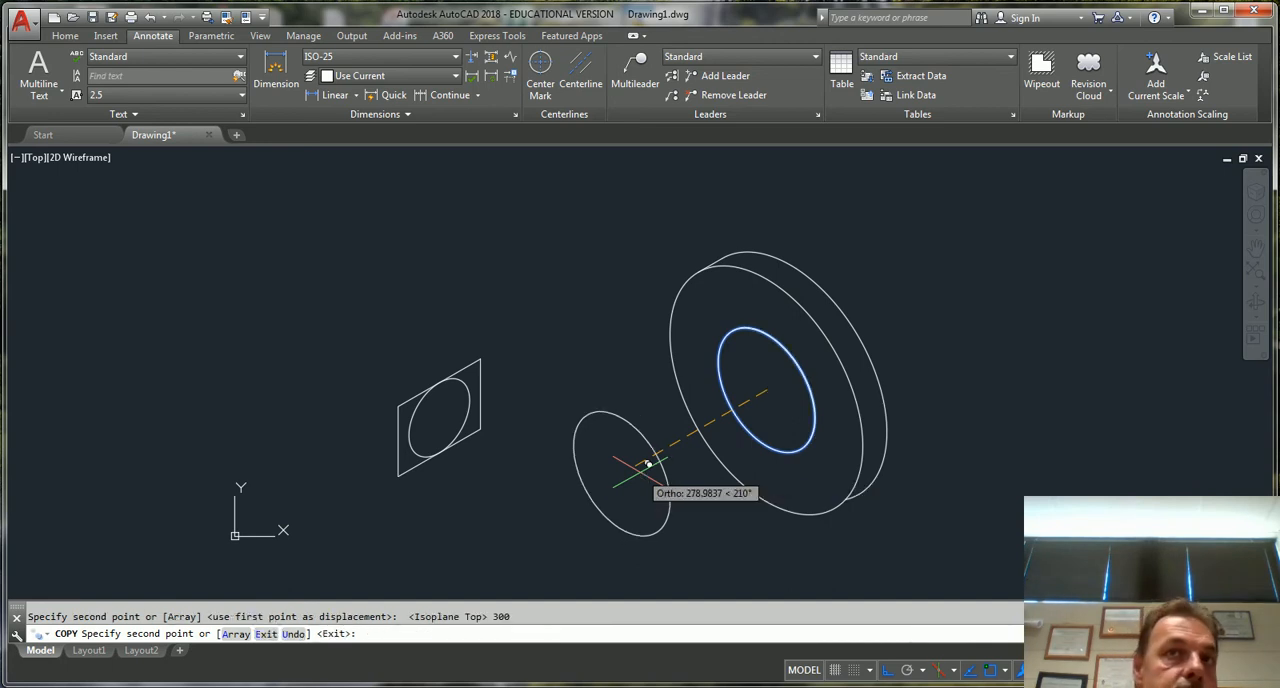
{"action": "key", "text": "Escape"}
Try a connecting line between the upper-left edges of the inner isocircle and its copy, and delete it
{"action": "type", "text": "l"}
{"action": "key", "text": "Return"}
{"action": "left_click", "coordinate": [733, 340]}
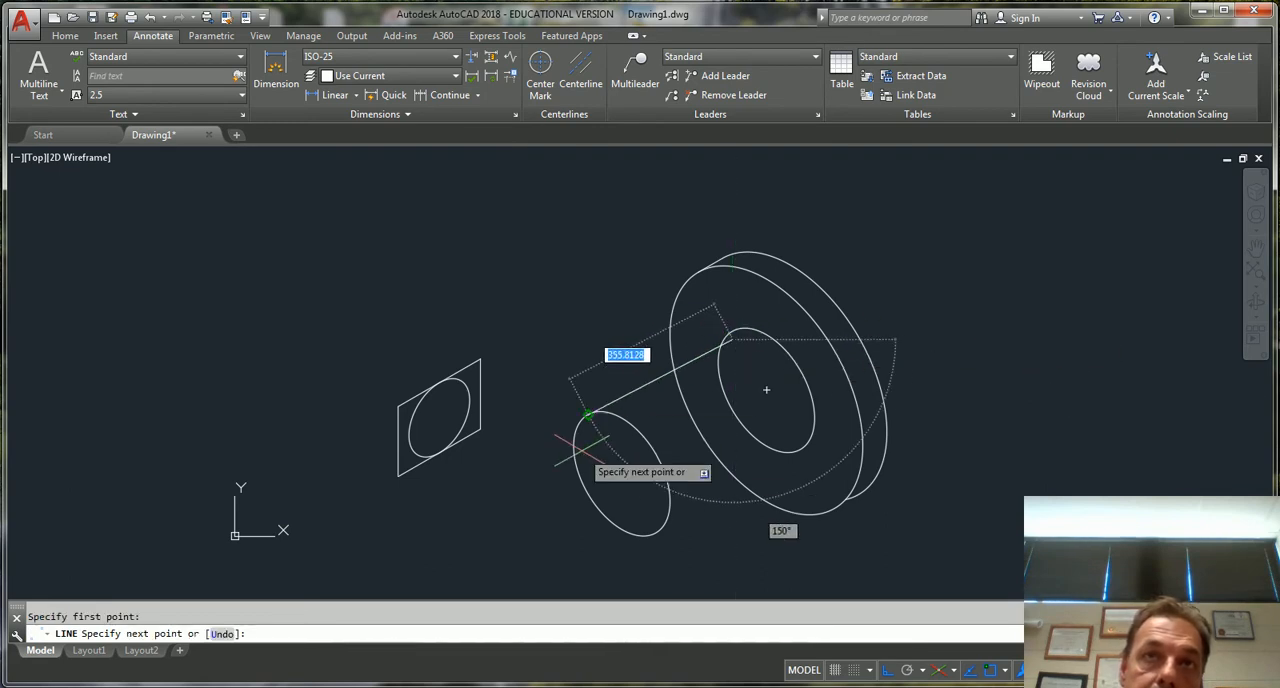
{"action": "left_click", "coordinate": [591, 411]}
{"action": "key", "text": "Escape"}
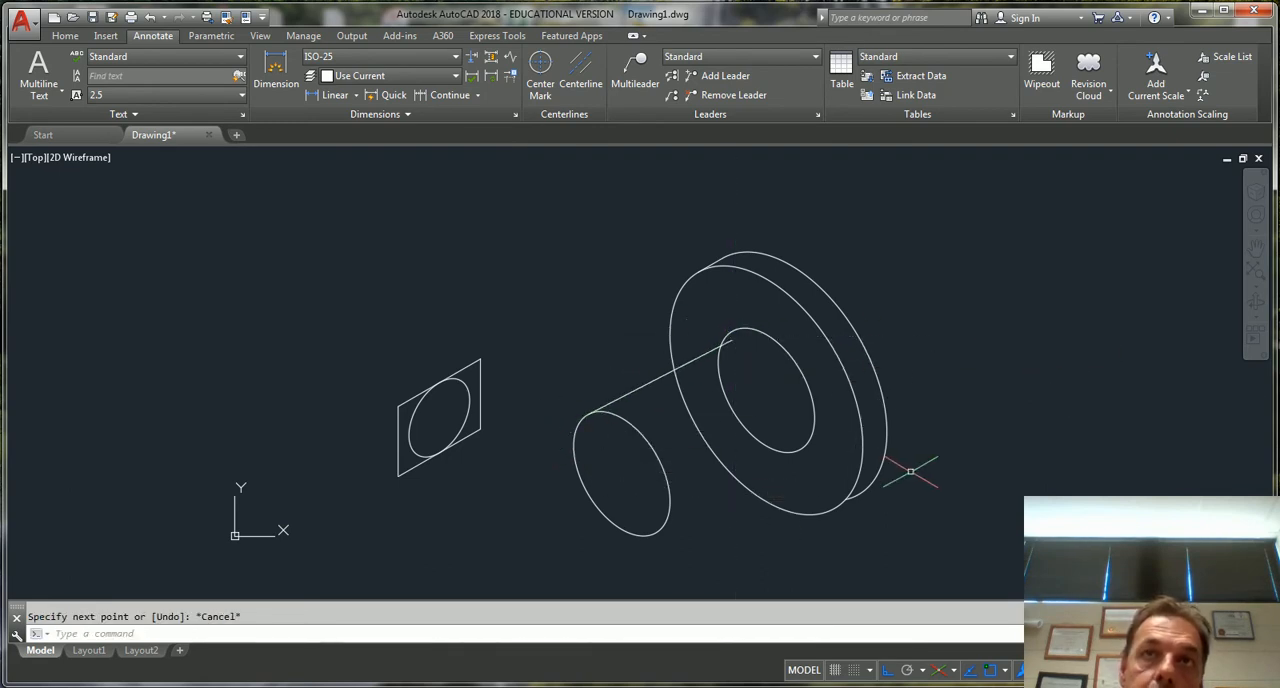
{"action": "left_click", "coordinate": [702, 355]}
{"action": "key", "text": "Delete"}
Connect the inner isocircle to its front copy with two parallel lines, along their upper-left and lower-right edges
{"action": "key", "text": "l"}
{"action": "key", "text": "Return"}
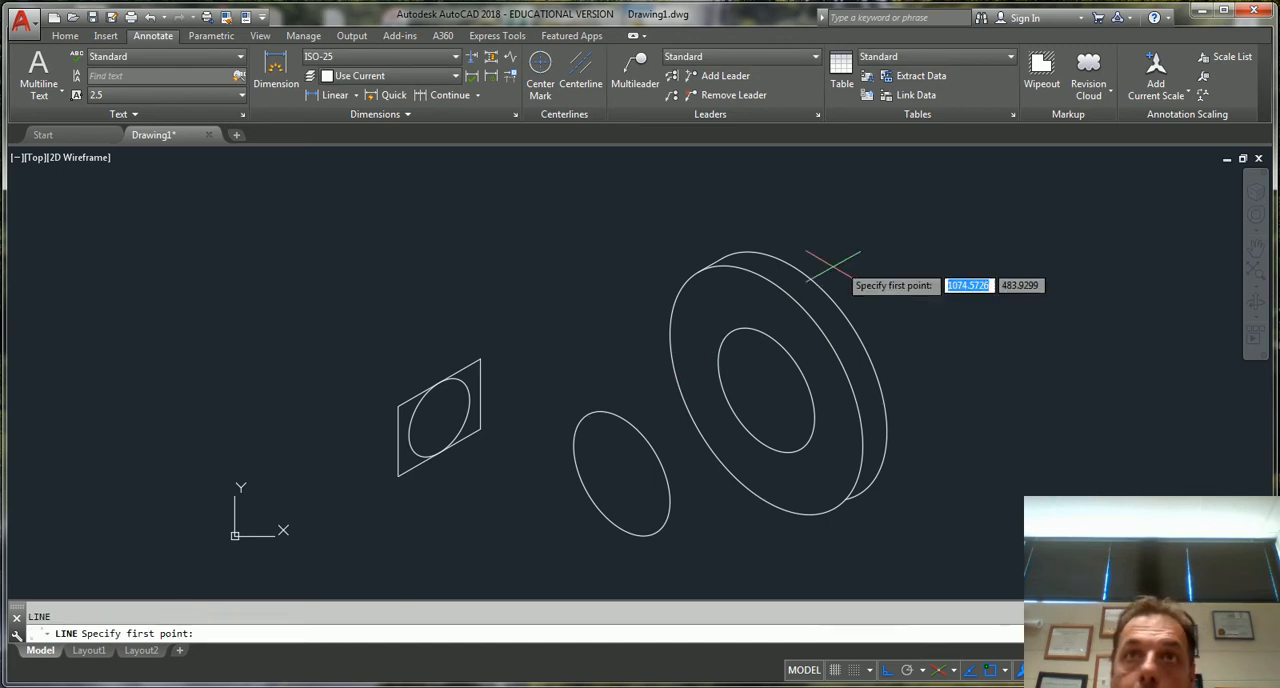
{"action": "left_click", "coordinate": [733, 330]}
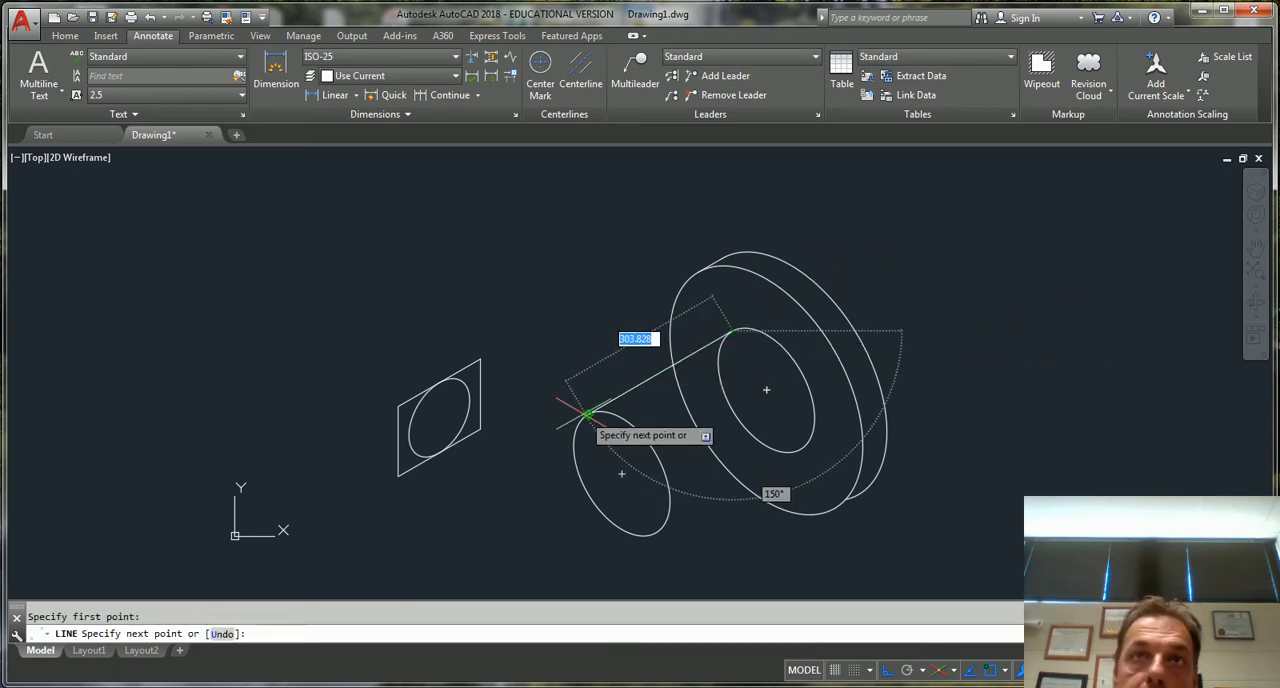
{"action": "left_click", "coordinate": [588, 413]}
{"action": "key", "text": "Escape"}
{"action": "key", "text": "Return"}
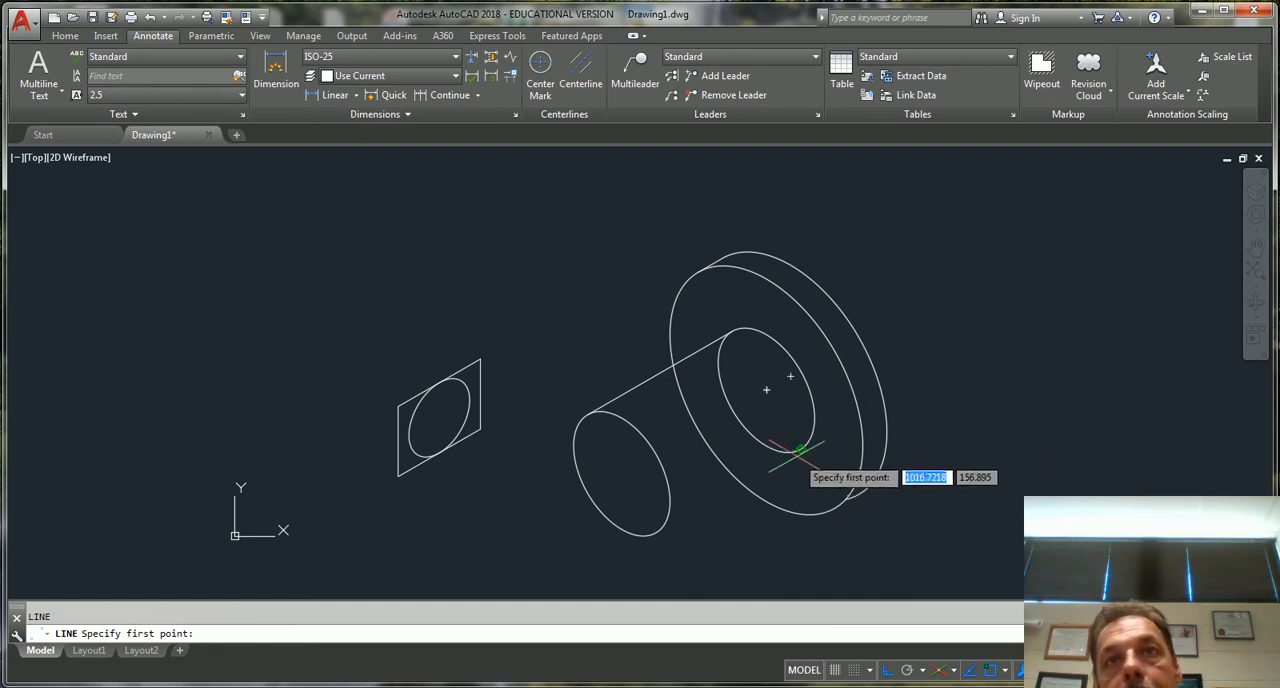
{"action": "left_click", "coordinate": [800, 449]}
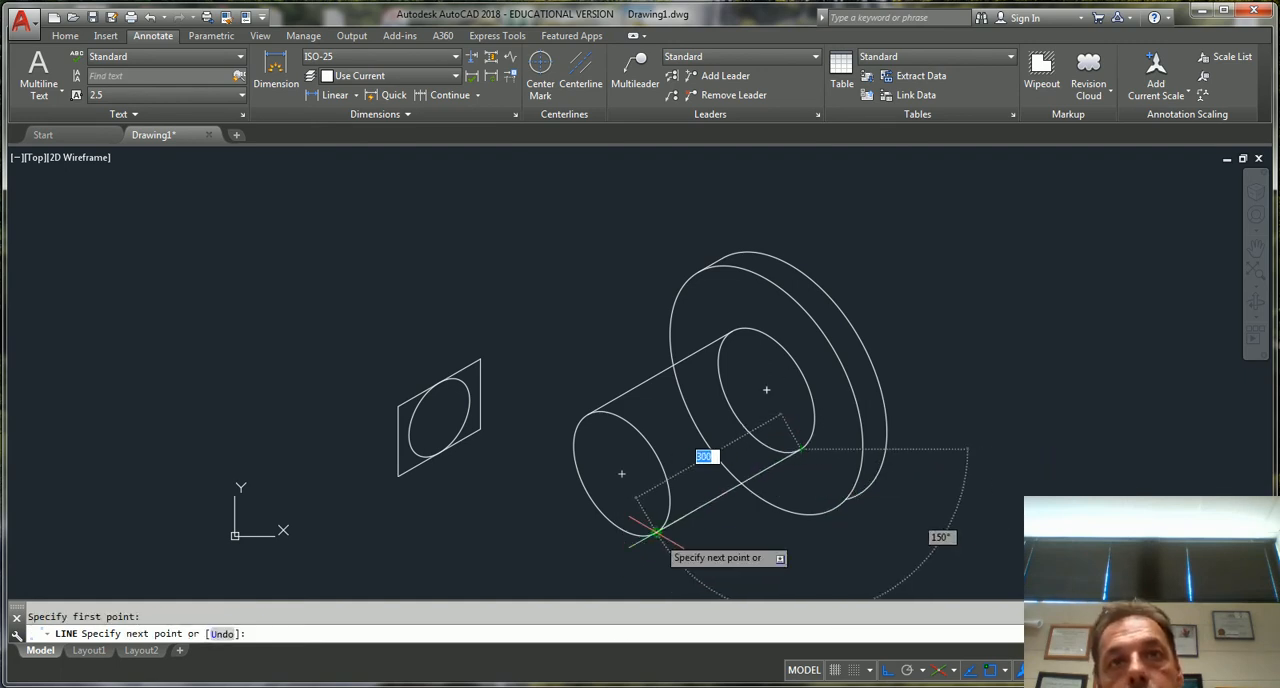
{"action": "key", "text": "Escape"}
{"action": "key", "text": "Escape"}
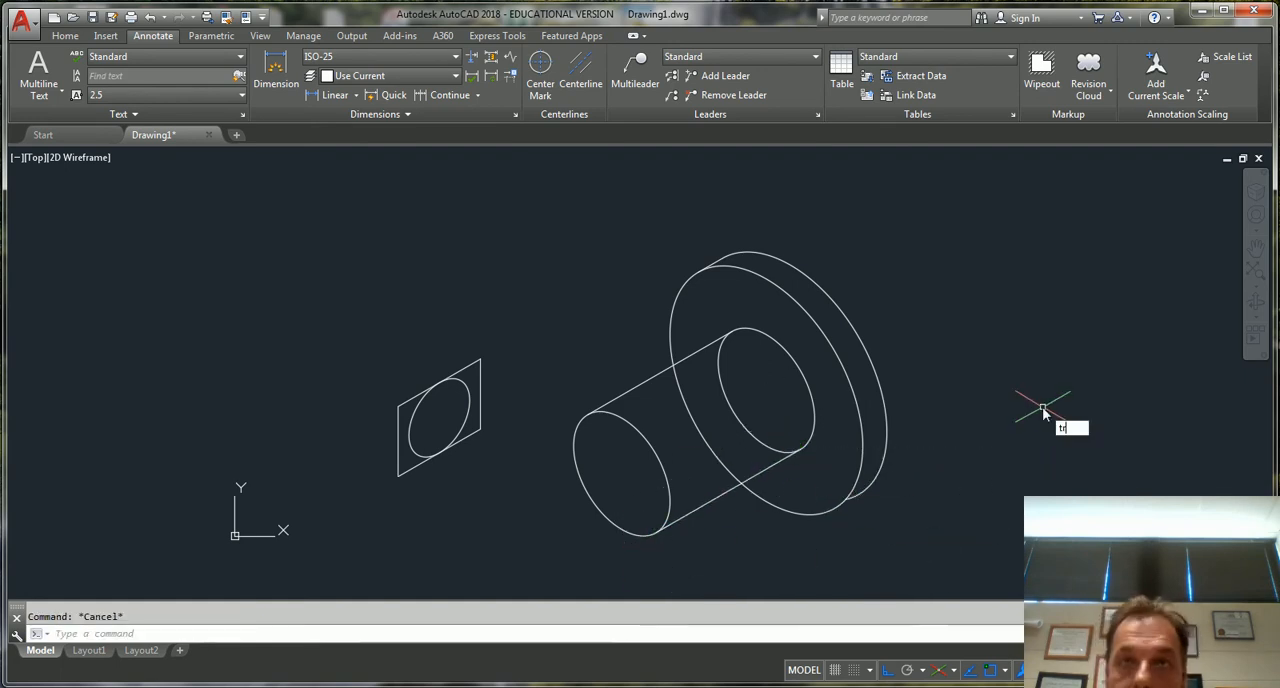
Trim the hidden arcs of the inner isocircle and of the disc's front outline between the cylinder's two side lines
{"action": "key", "text": "Return"}
{"action": "key", "text": "Return"}
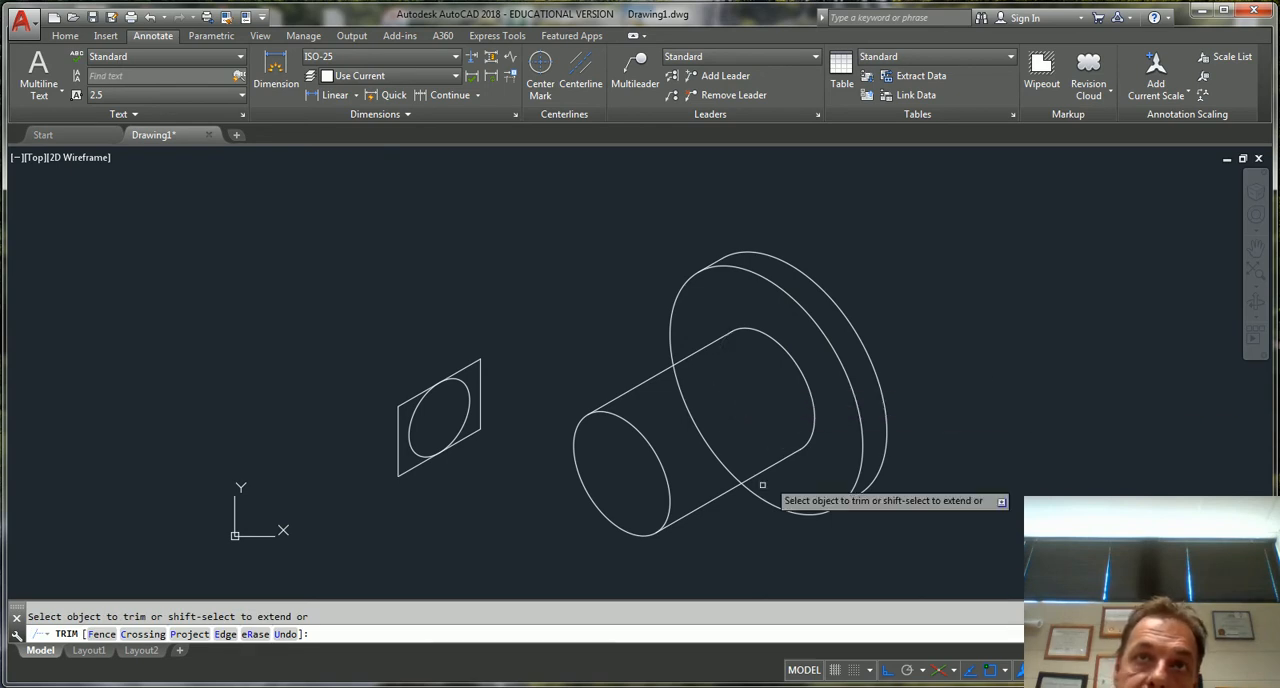
{"action": "left_click", "coordinate": [694, 426]}
{"action": "key", "text": "Return"}
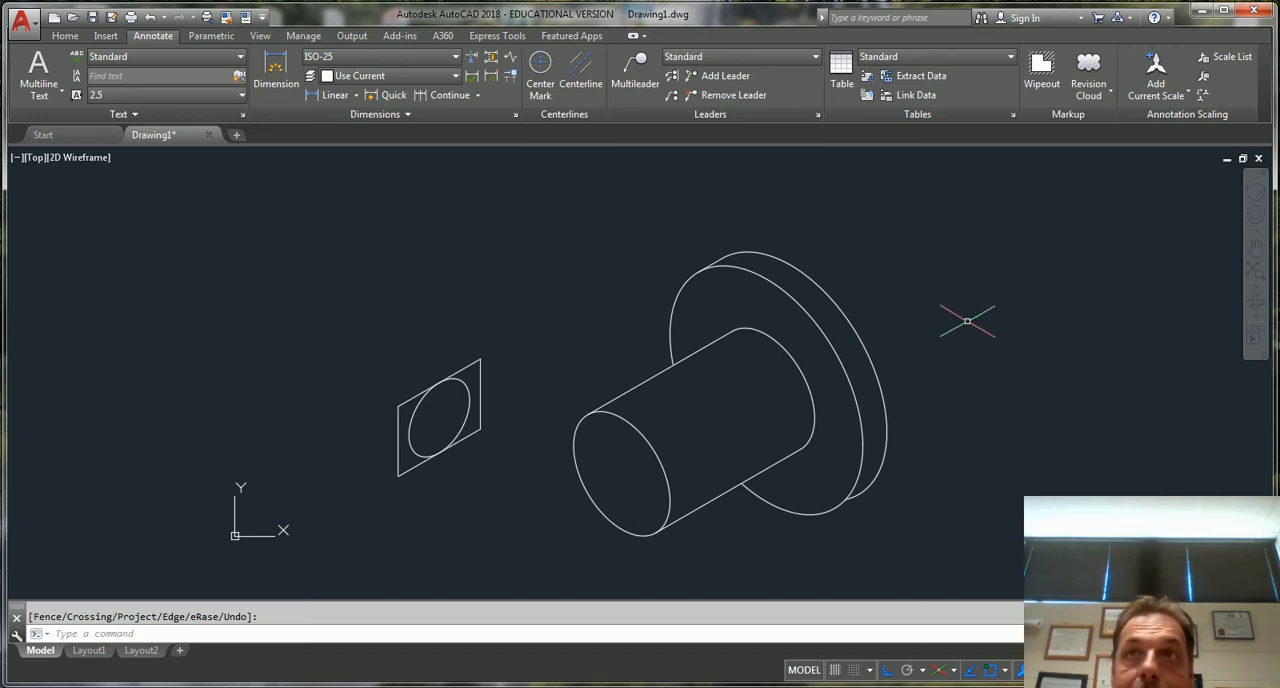
Draw a box's left face beside the disc in Isoplane Left, with a first vertical edge about 200 units long and an overshooting upper edge
{"action": "key", "text": "F5"}
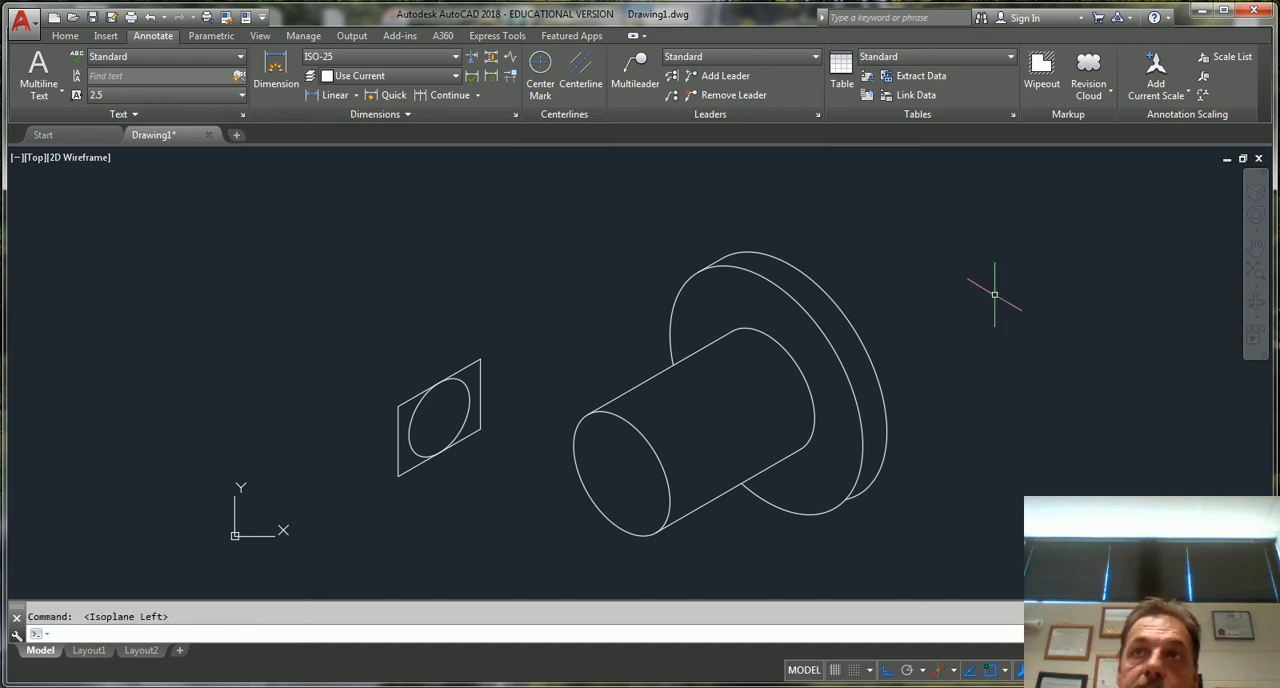
{"action": "type", "text": "l"}
{"action": "key", "text": "Return"}
{"action": "left_click", "coordinate": [948, 371]}
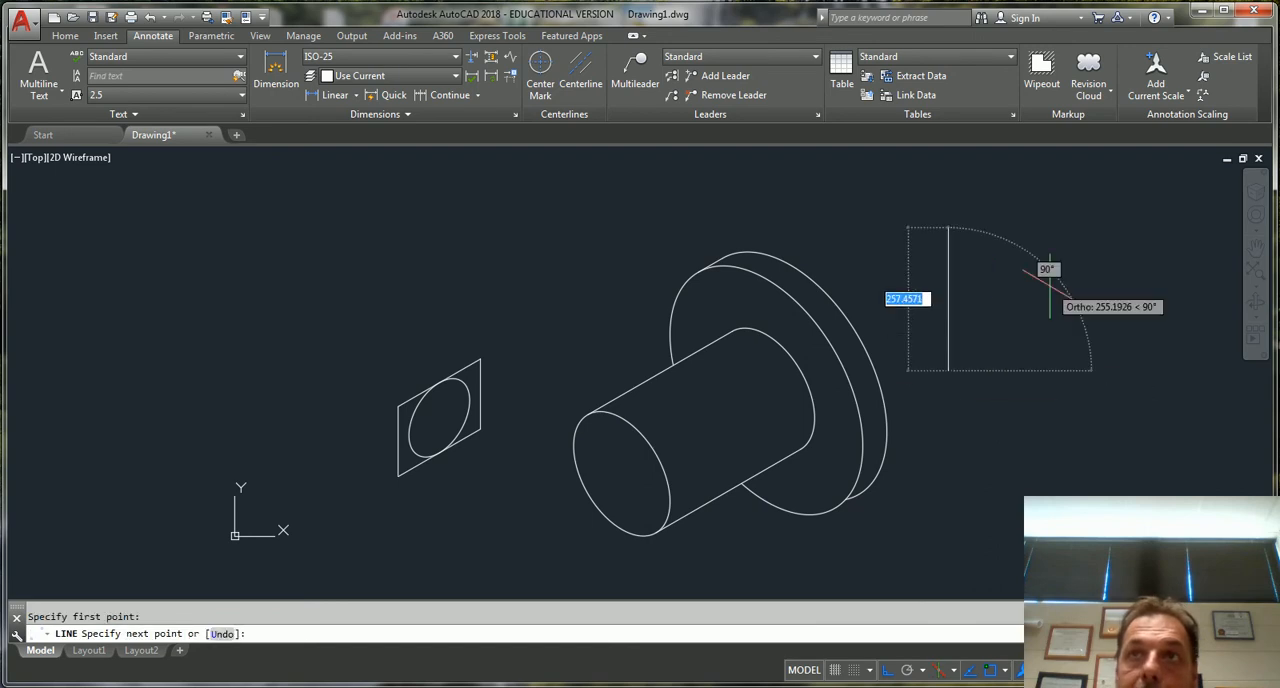
{"action": "key", "text": "F5"}
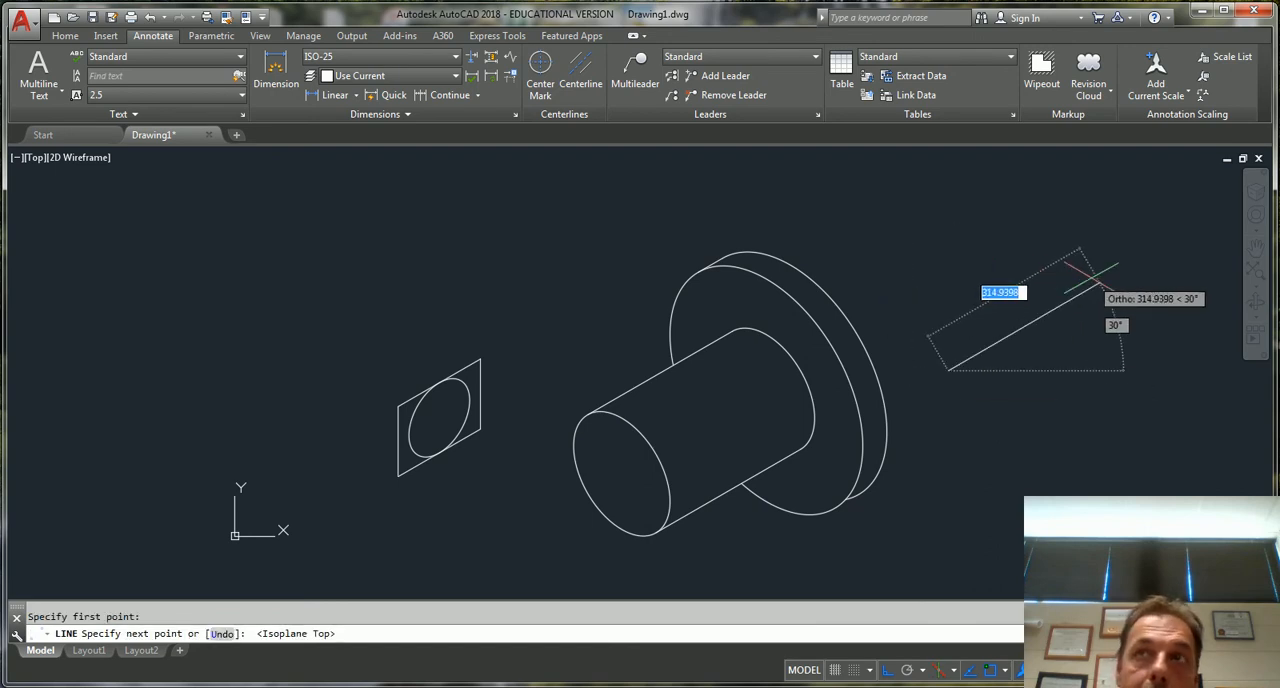
{"action": "key", "text": "F5"}
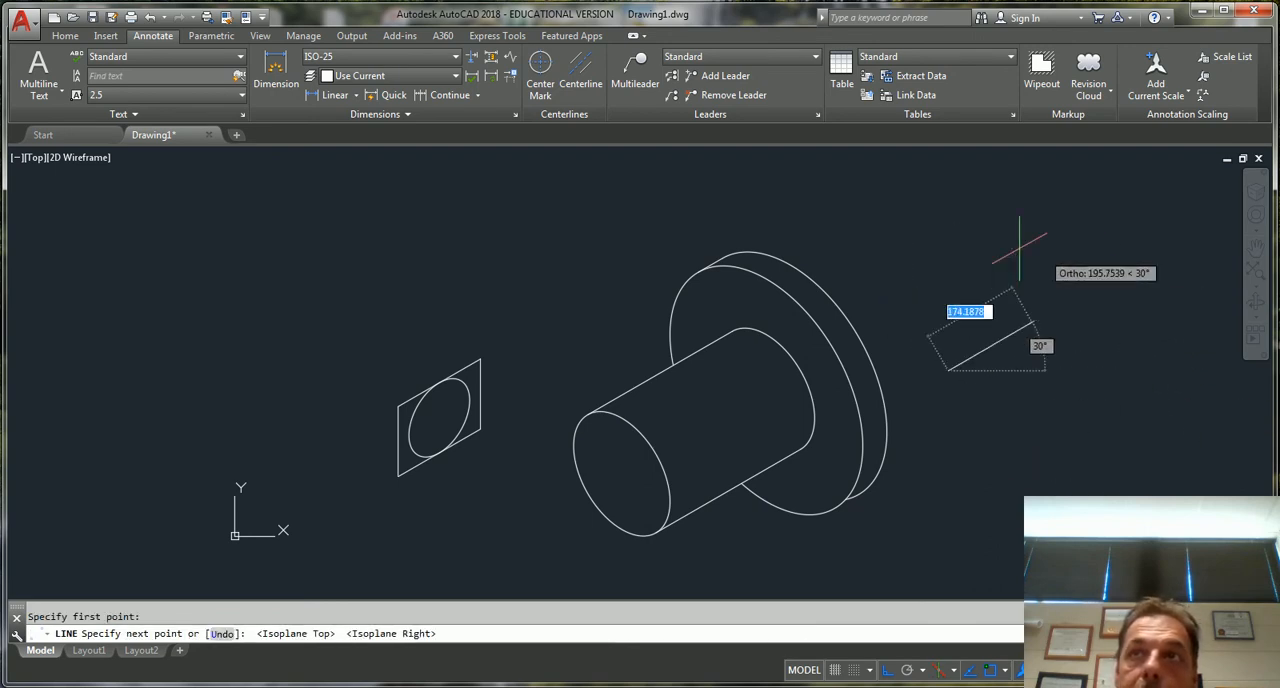
{"action": "key", "text": "F5"}
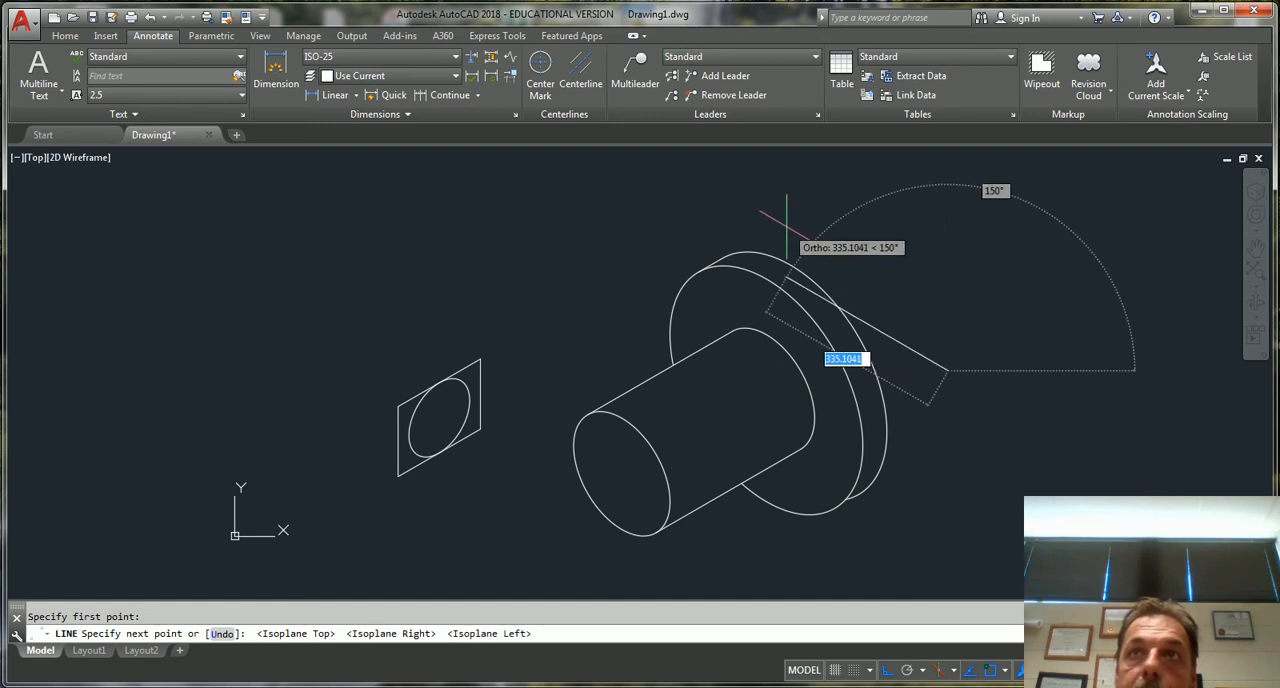
{"action": "left_click", "coordinate": [987, 504]}
{"action": "left_click", "coordinate": [1104, 482]}
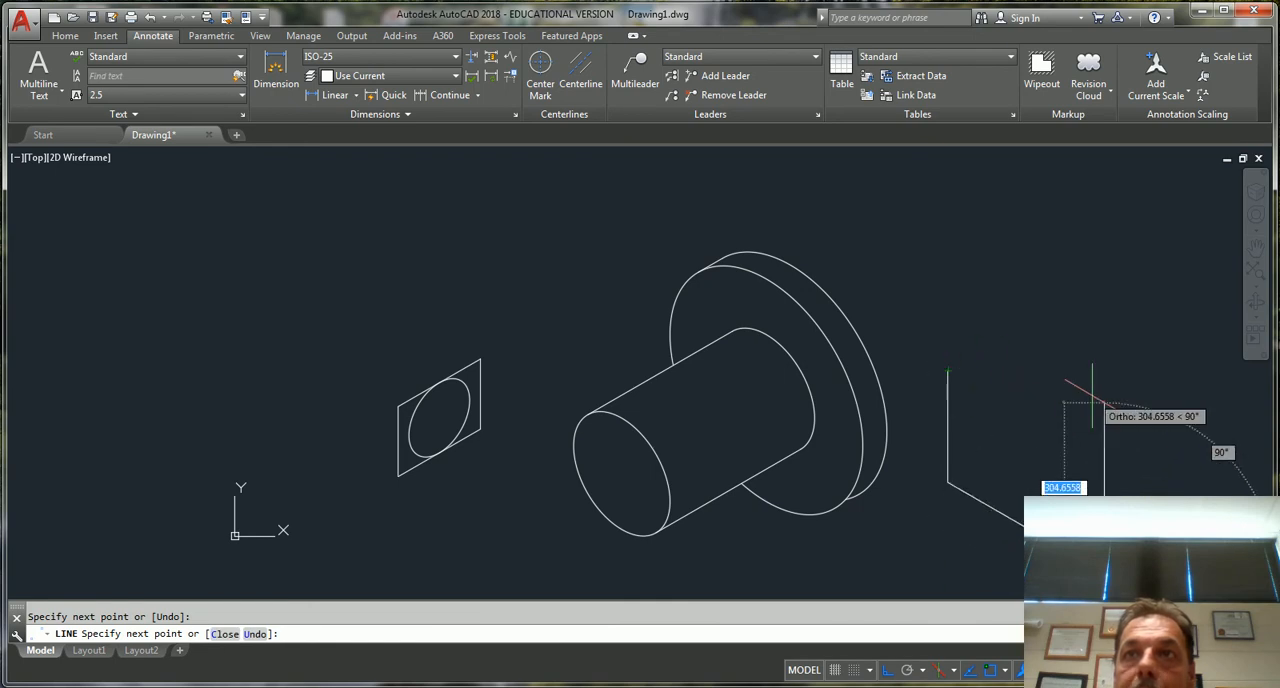
{"action": "left_click", "coordinate": [1104, 421]}
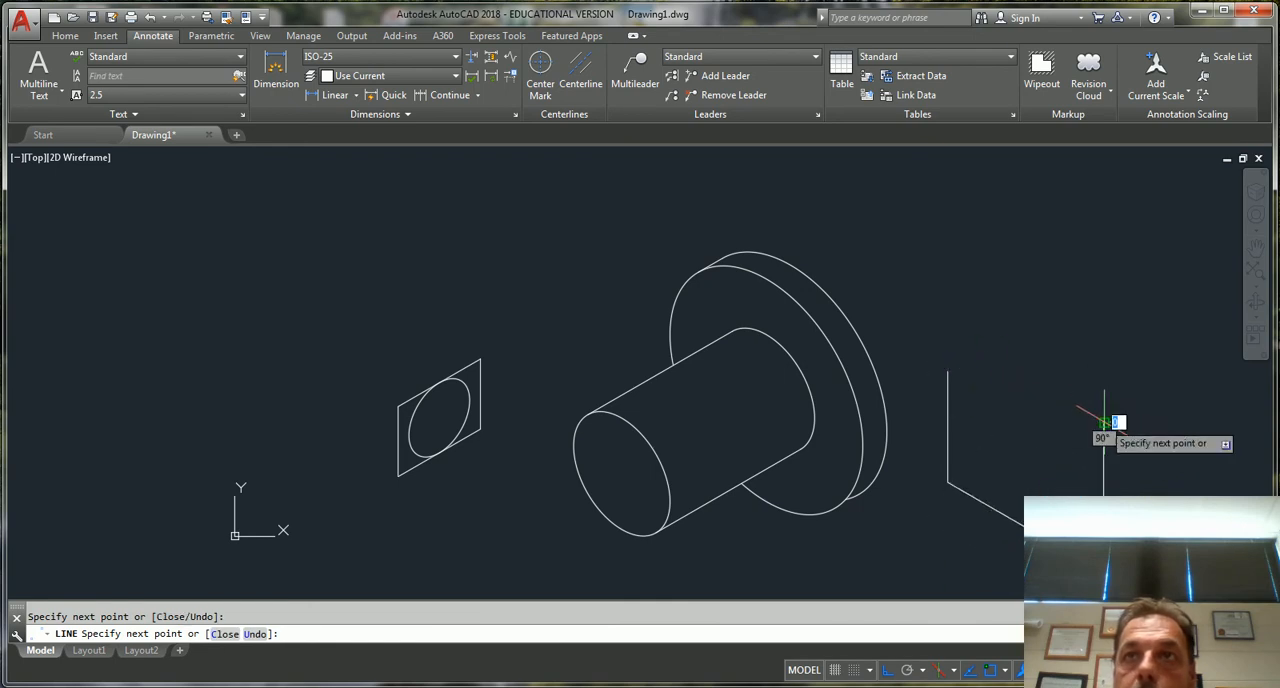
{"action": "left_click", "coordinate": [924, 320]}
{"action": "key", "text": "Escape"}
{"action": "key", "text": "Escape"}
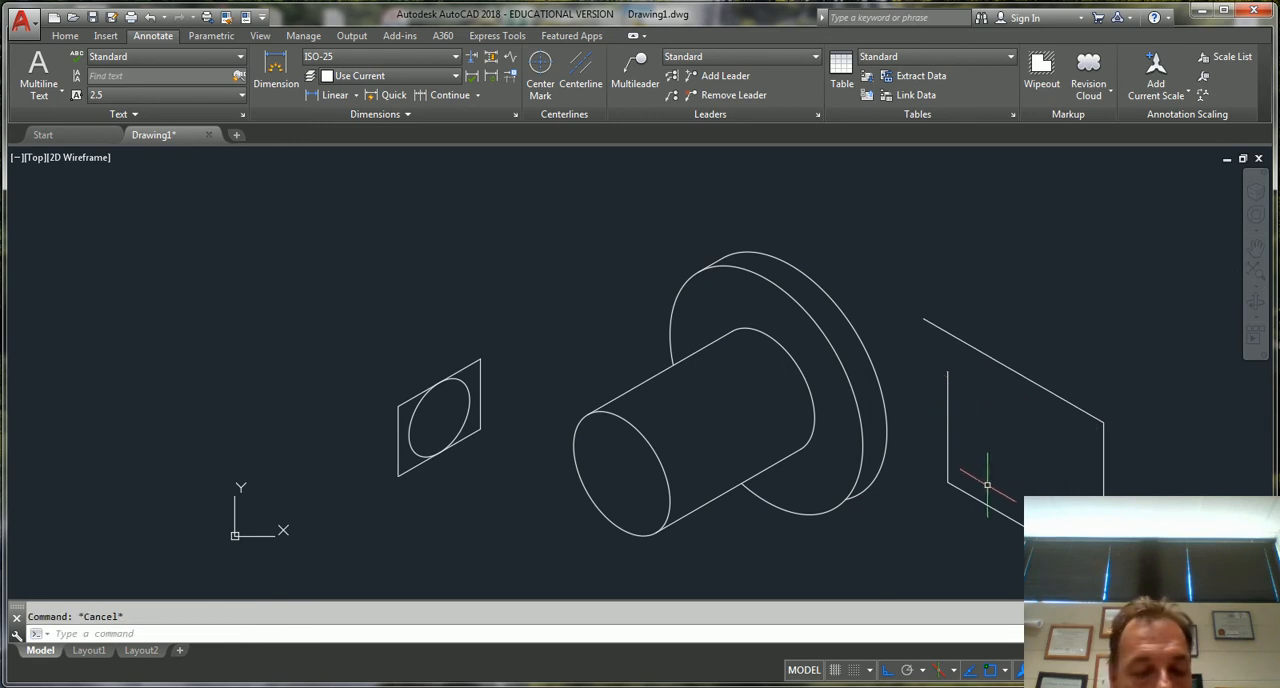
Extend the left face's short vertical edge up to its slanted upper edge
{"action": "type", "text": "ex"}
{"action": "key", "text": "Return"}
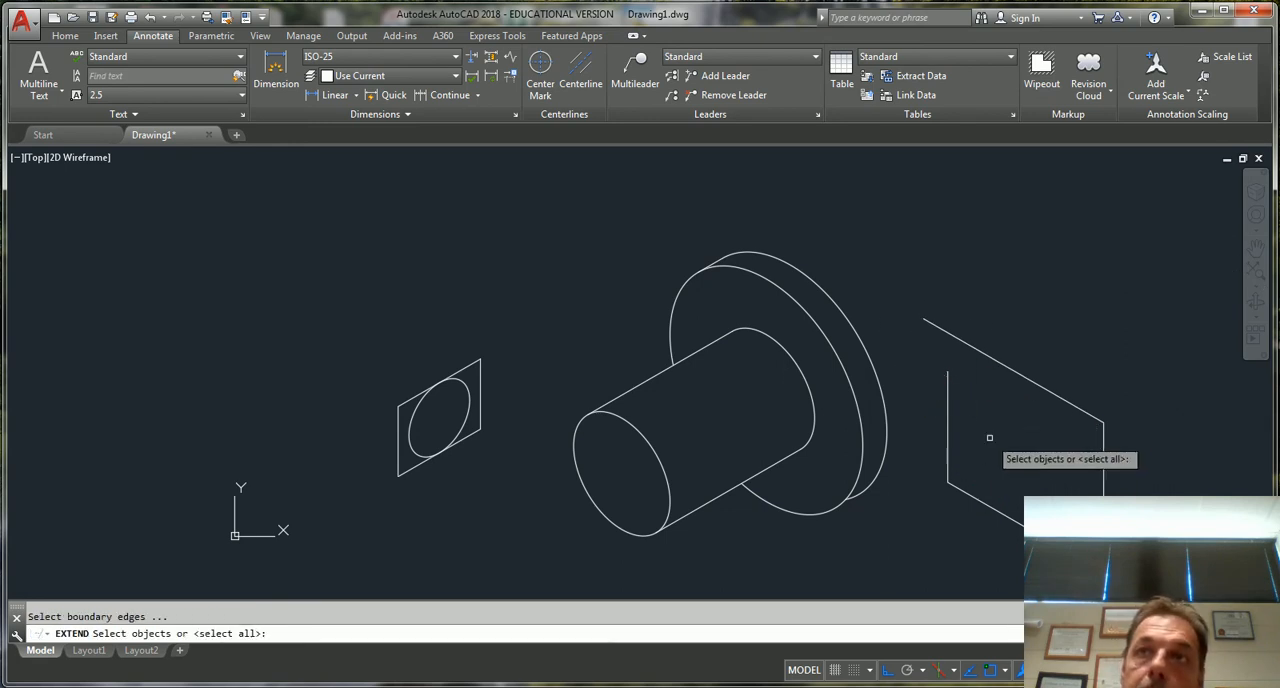
{"action": "left_click", "coordinate": [1018, 374]}
{"action": "key", "text": "Return"}
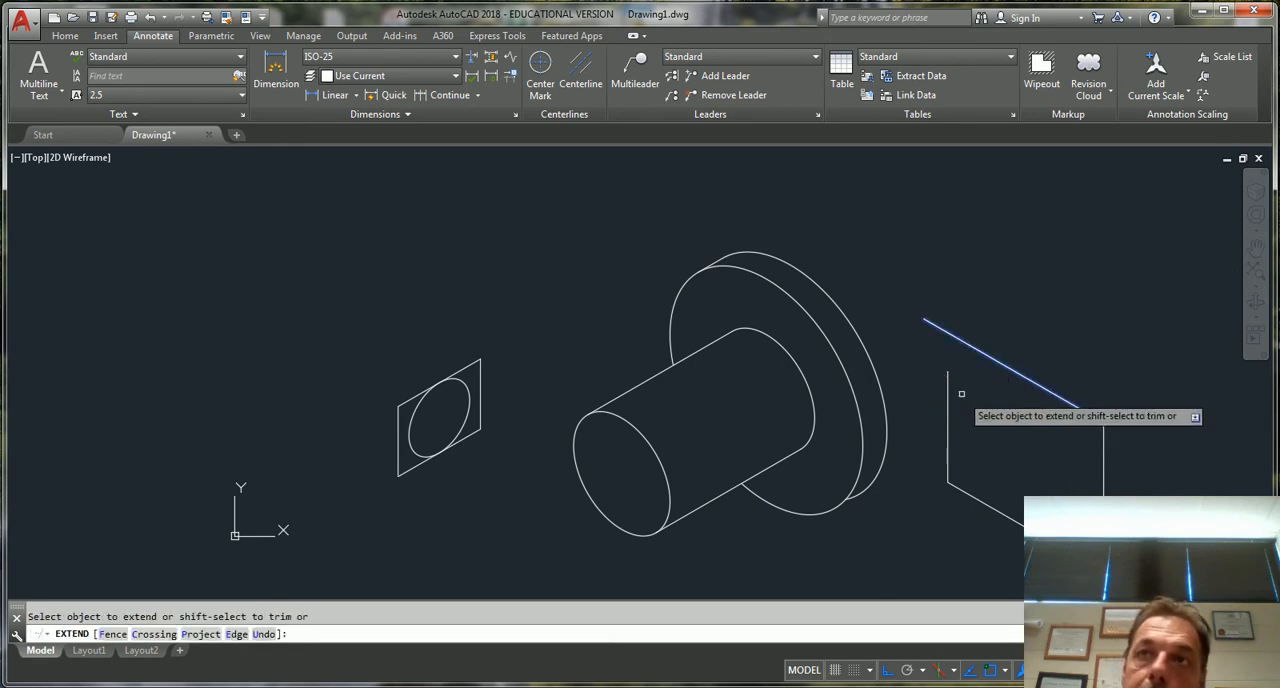
{"action": "left_click", "coordinate": [947, 350]}
{"action": "key", "text": "Escape"}
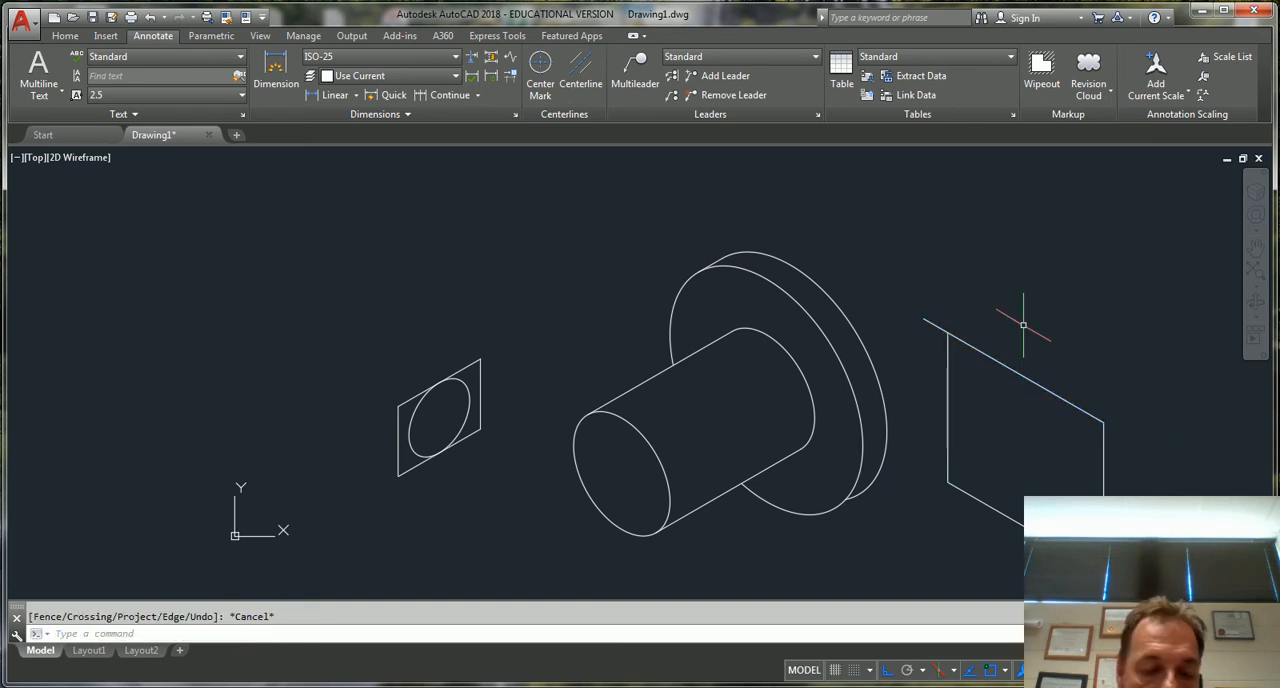
Trim the overhanging end of the left face's upper edge at the vertical edge
{"action": "type", "text": "tr"}
{"action": "key", "text": "Return"}
{"action": "key", "text": "Return"}
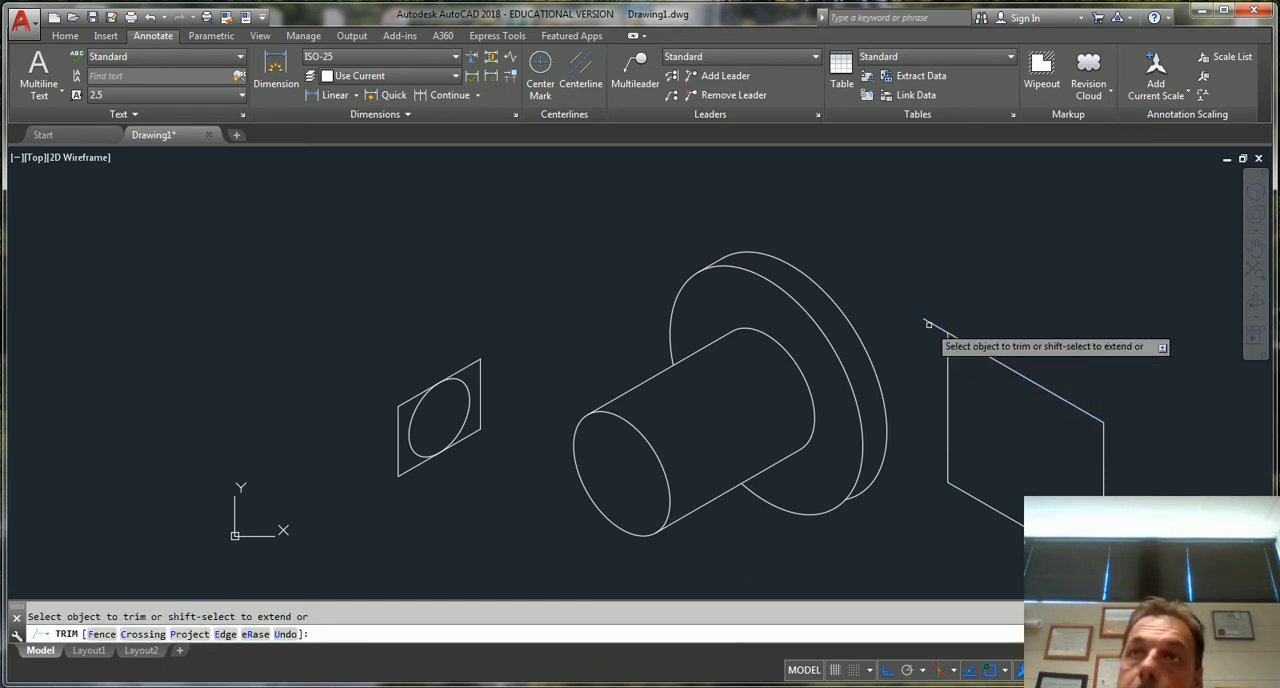
{"action": "key", "text": "Escape"}
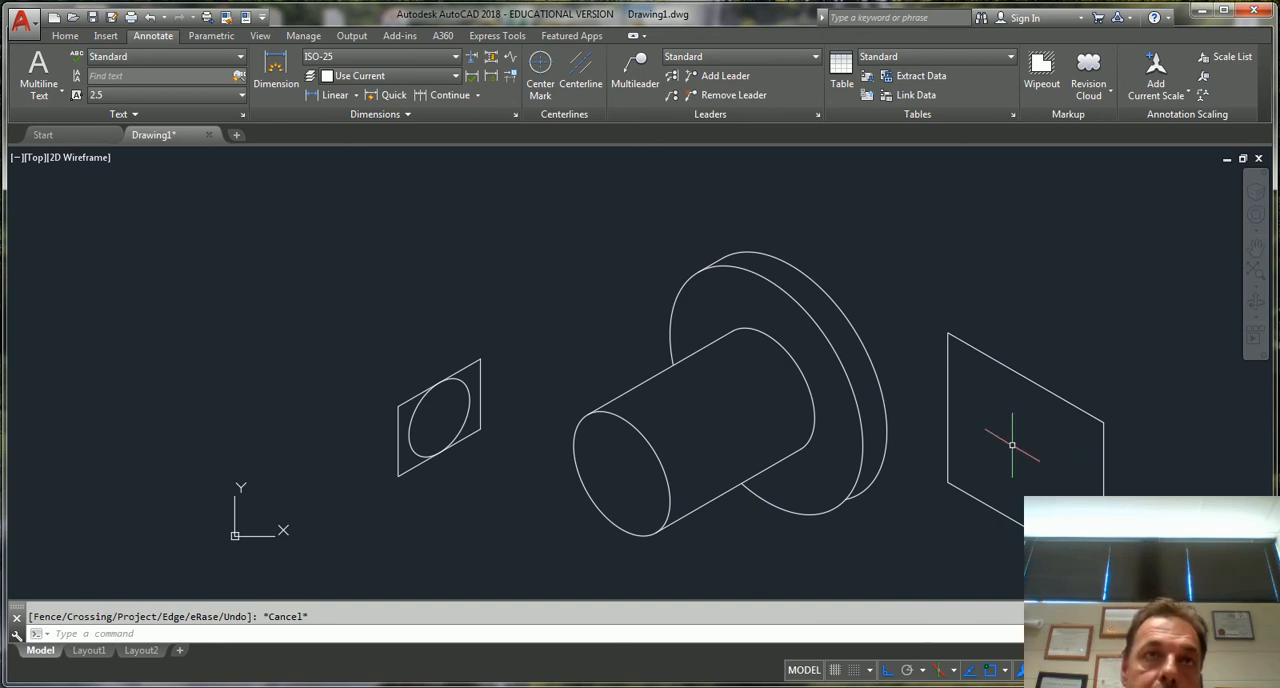
Draw the right face's upper edge about 207 units at 30° in Isoplane Top, and its outer vertical edge downward in Isoplane Right
{"action": "type", "text": "l"}
{"action": "key", "text": "Return"}
{"action": "left_click", "coordinate": [1104, 421]}
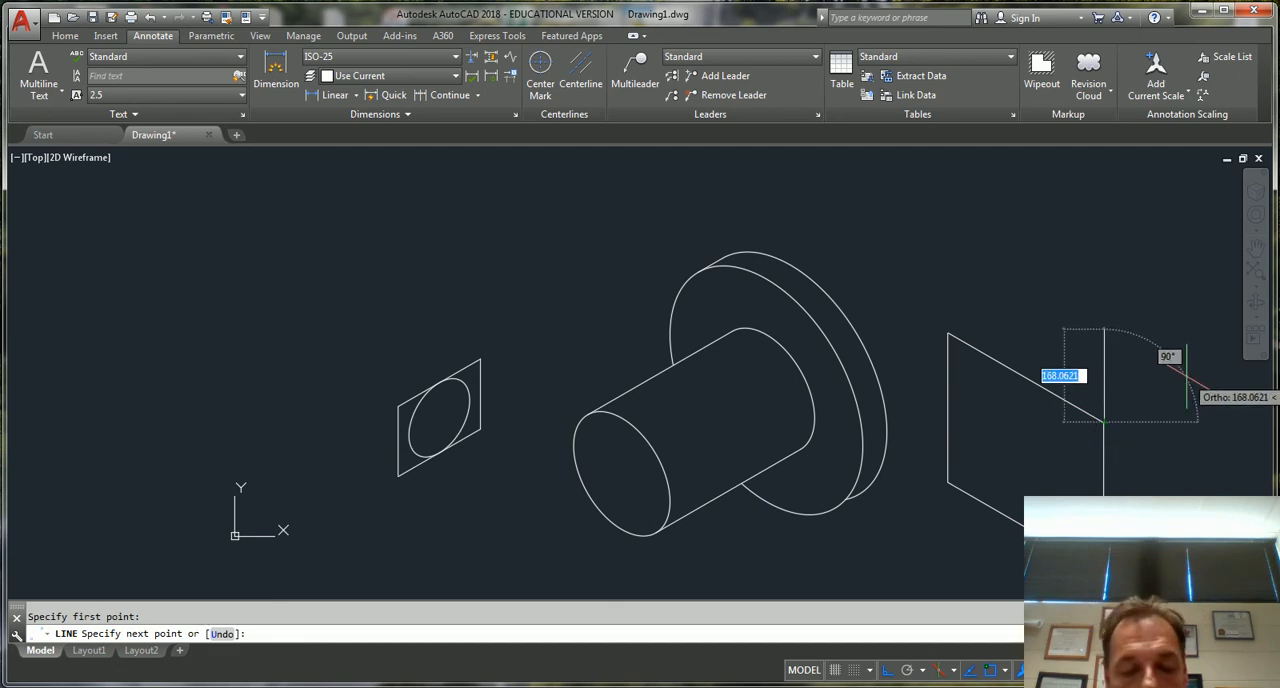
{"action": "key", "text": "F5"}
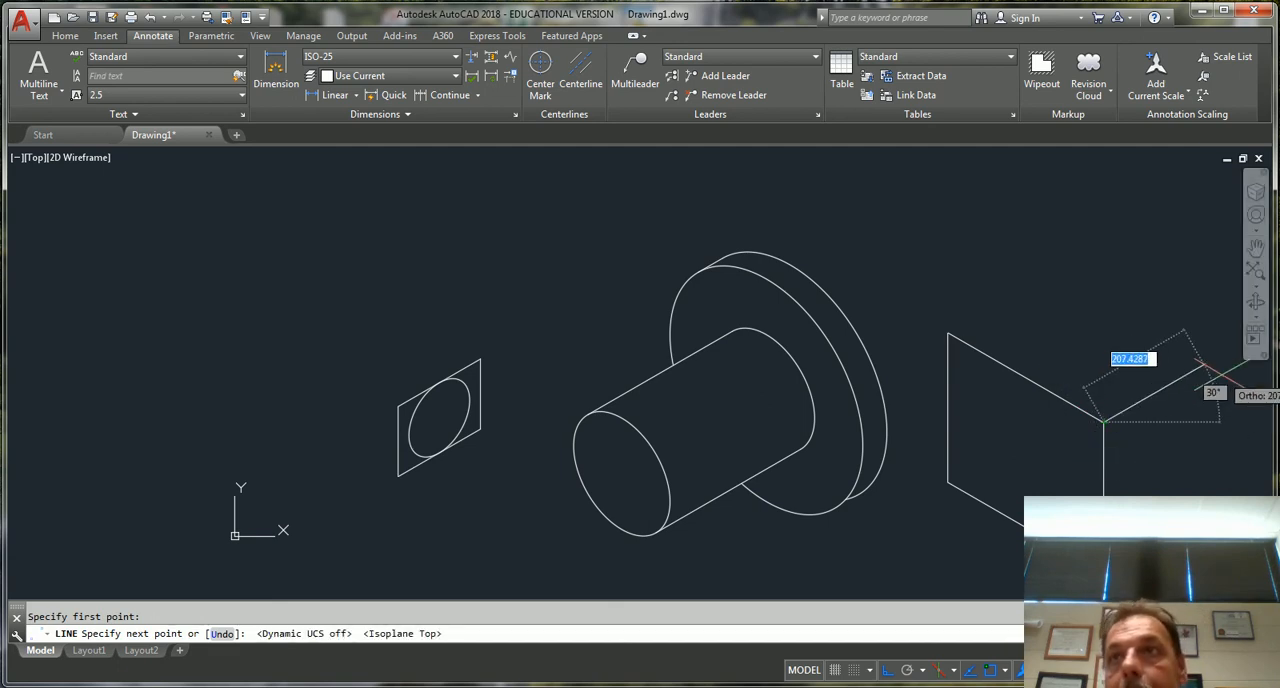
{"action": "left_click", "coordinate": [1204, 365]}
{"action": "key", "text": "F5"}
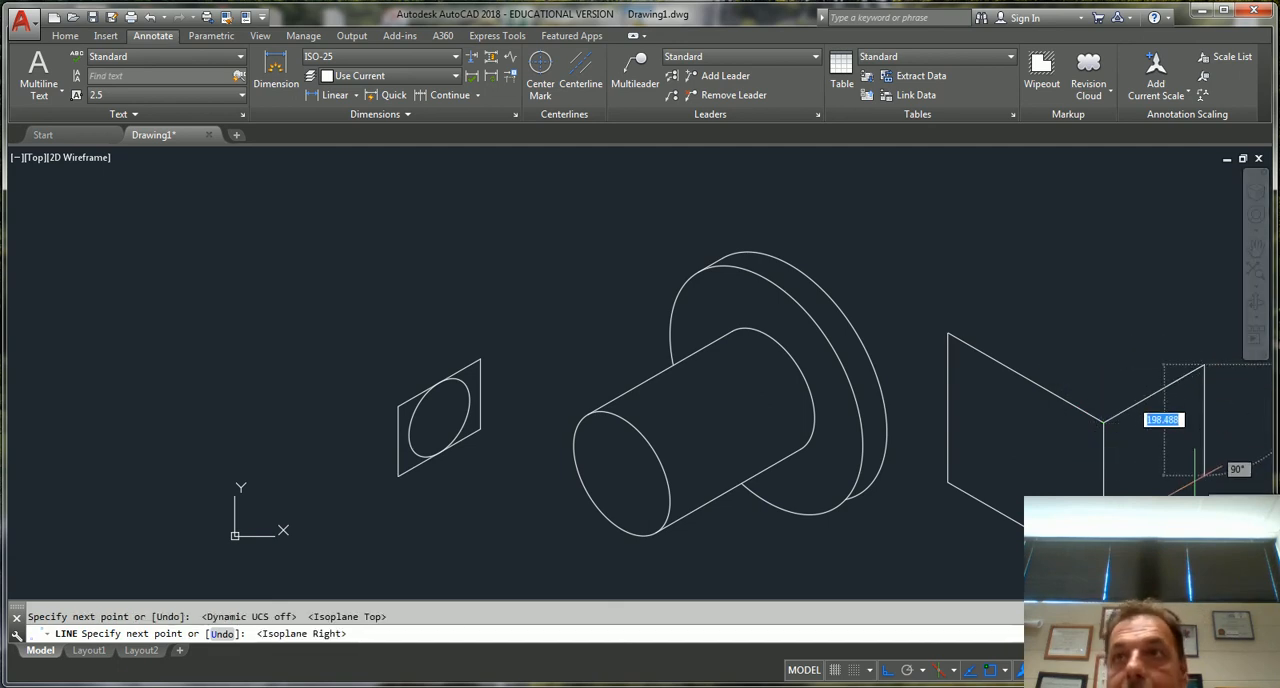
{"action": "left_click", "coordinate": [1204, 541]}
{"action": "key", "text": "Escape"}
Draw the right face's lower edge from the front bottom corner, and join it to the outer vertical edge with Fillet
{"action": "key", "text": "Return"}
{"action": "left_click", "coordinate": [1104, 572]}
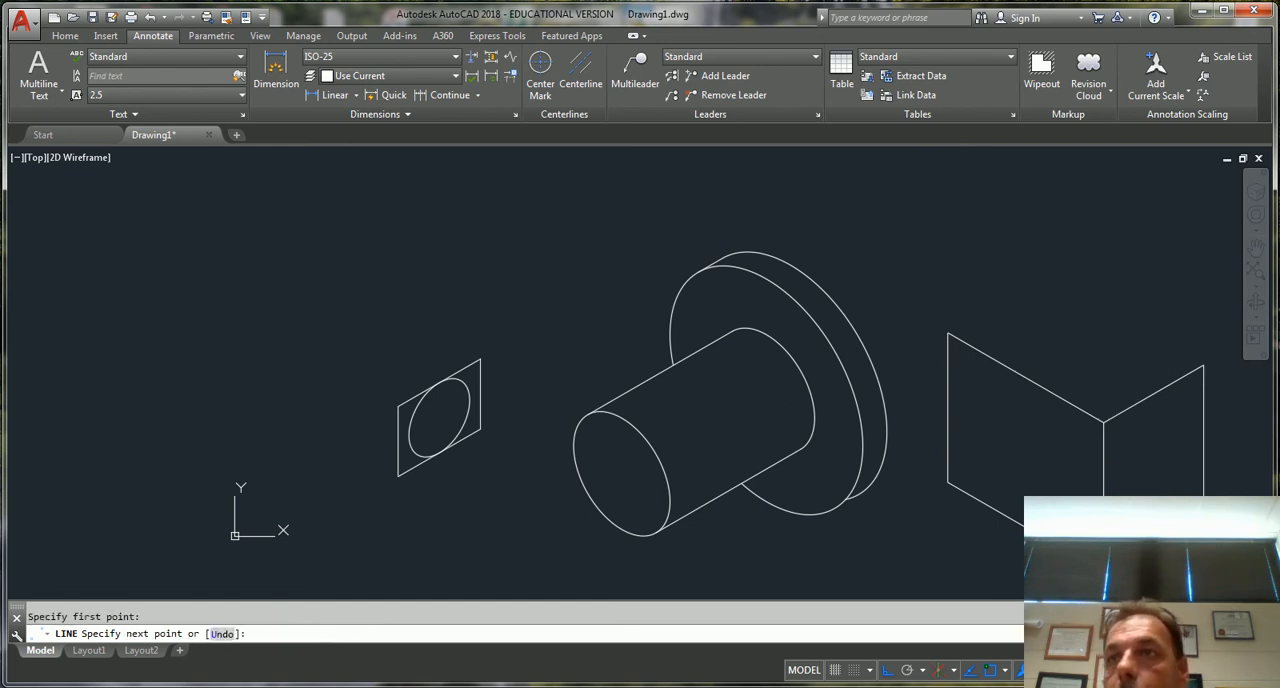
{"action": "key", "text": "Escape"}
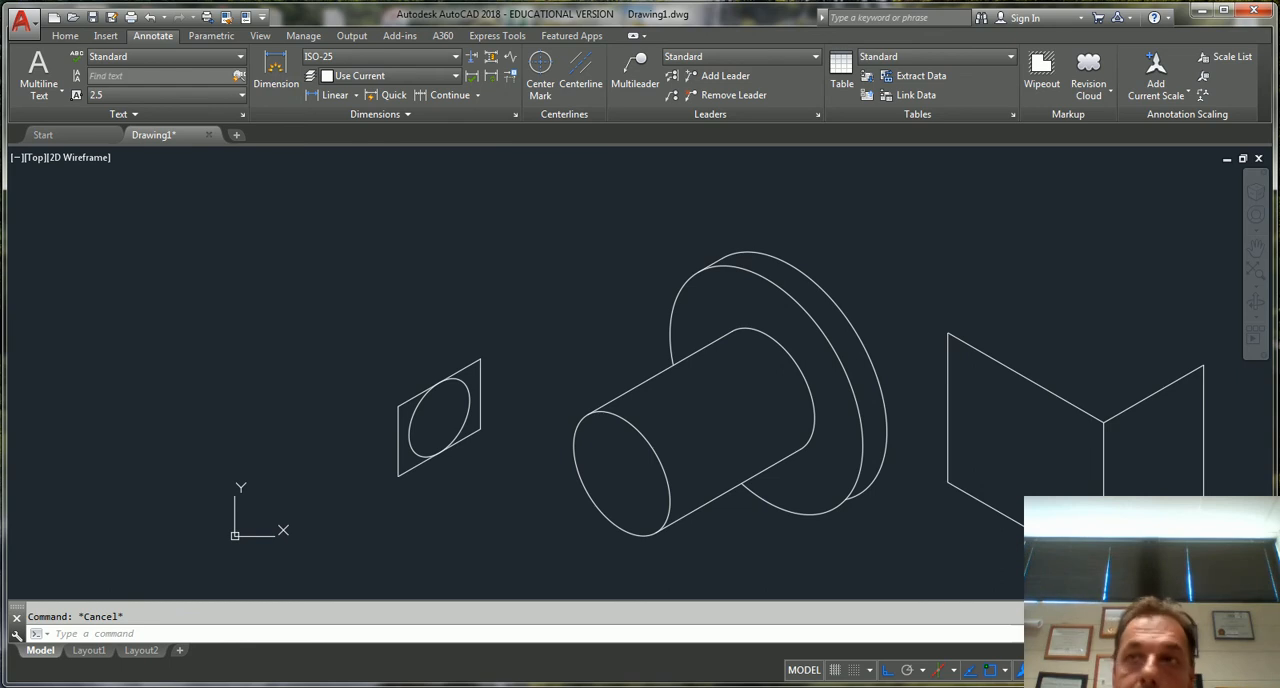
{"action": "key", "text": "Return"}
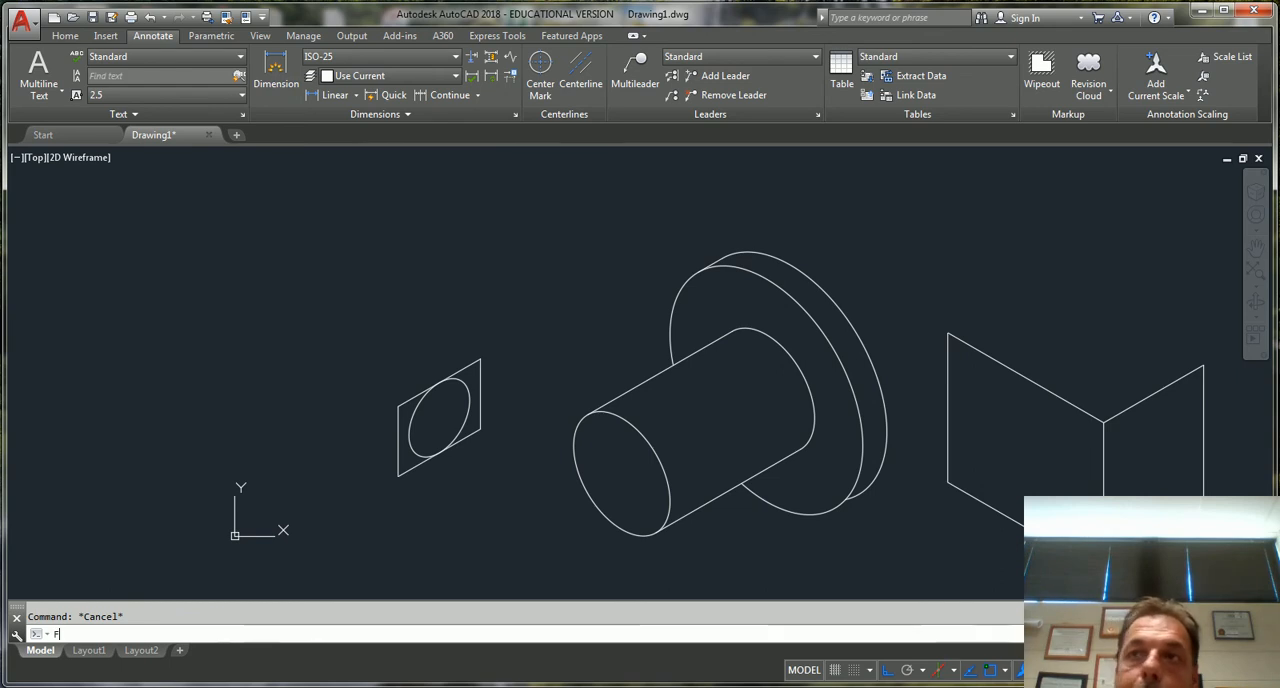
{"action": "left_click", "coordinate": [1165, 537]}
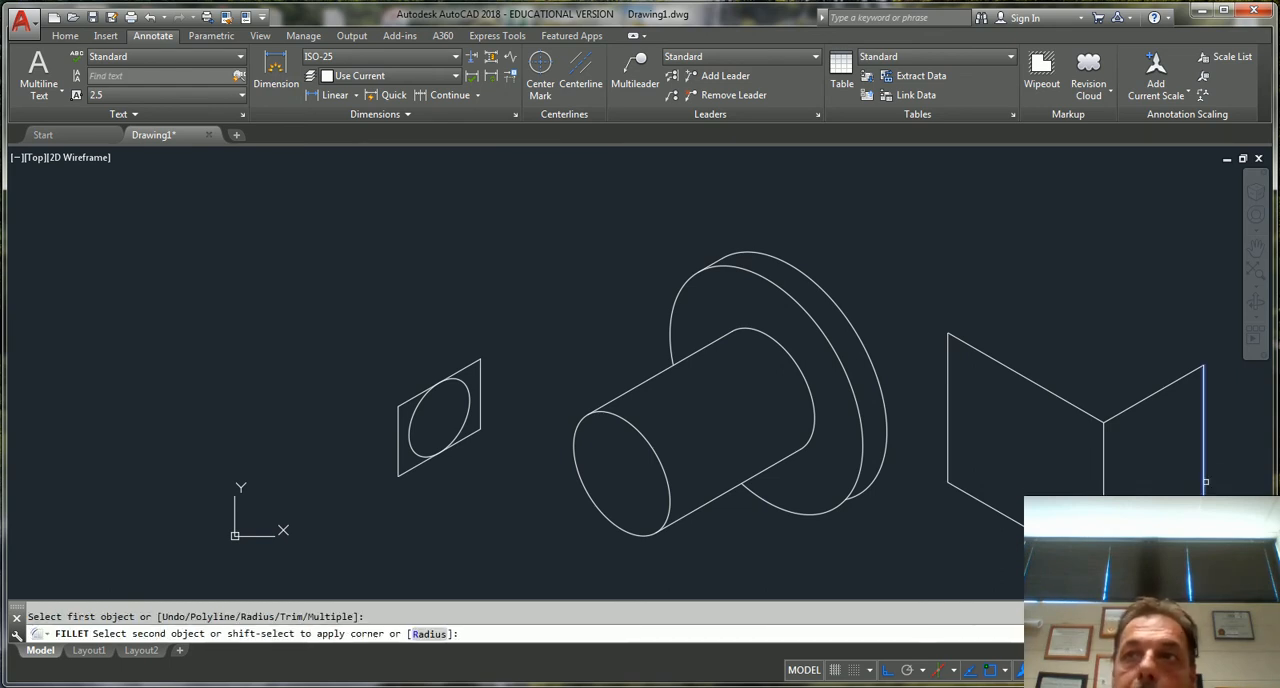
{"action": "key", "text": "Escape"}
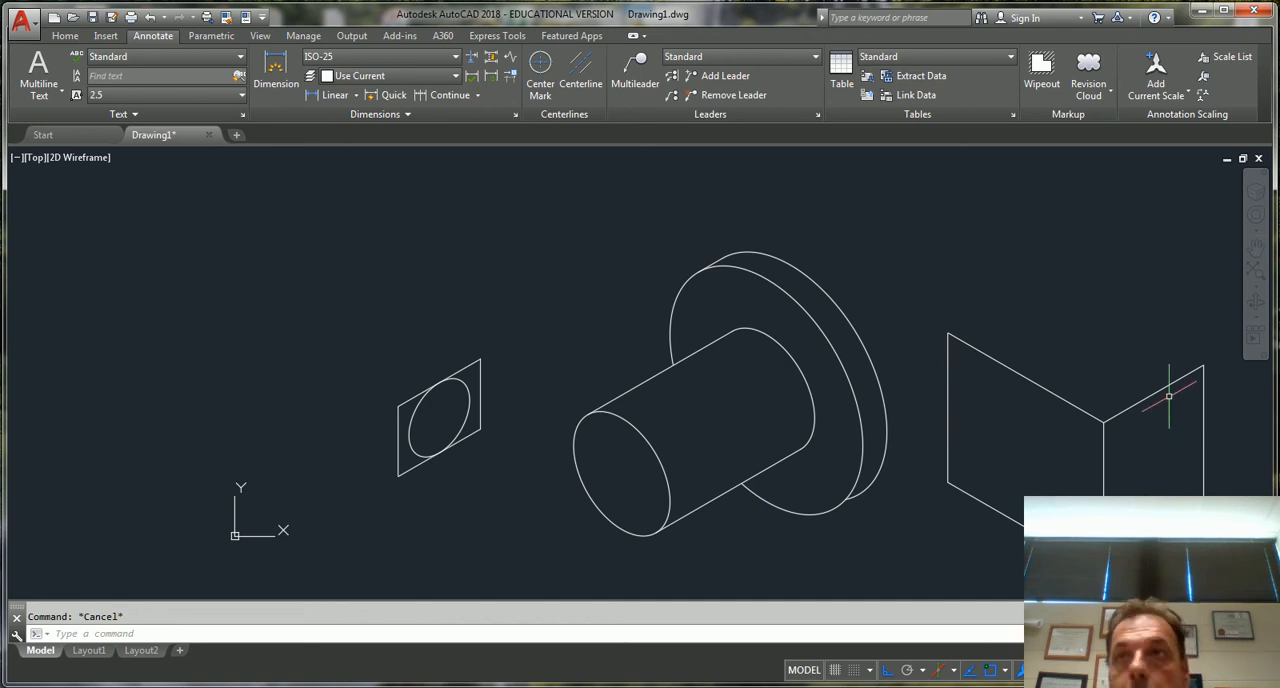
Draw the two rear edges of the box's top face from its outer upper corners, parallel to the front edges and crossing each other
{"action": "type", "text": "l"}
{"action": "key", "text": "Return"}
{"action": "left_click", "coordinate": [1203, 365]}
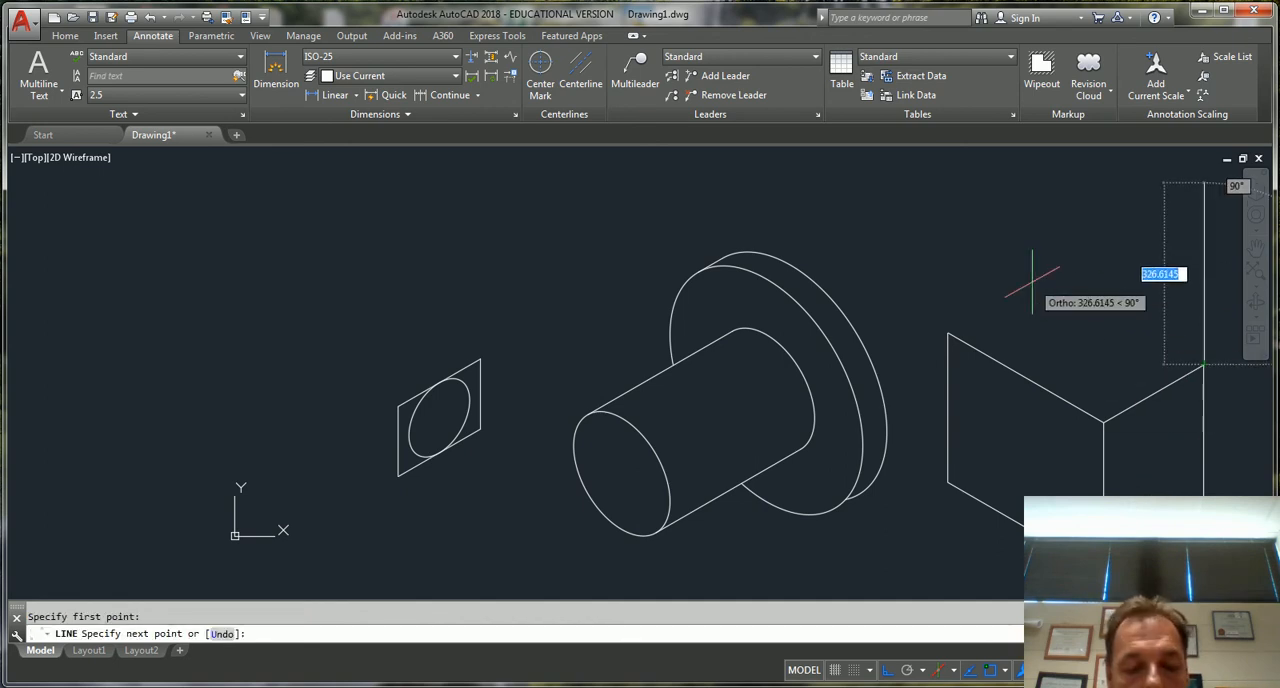
{"action": "left_click", "coordinate": [995, 245]}
{"action": "key", "text": "Return"}
{"action": "key", "text": "Return"}
{"action": "left_click", "coordinate": [948, 333]}
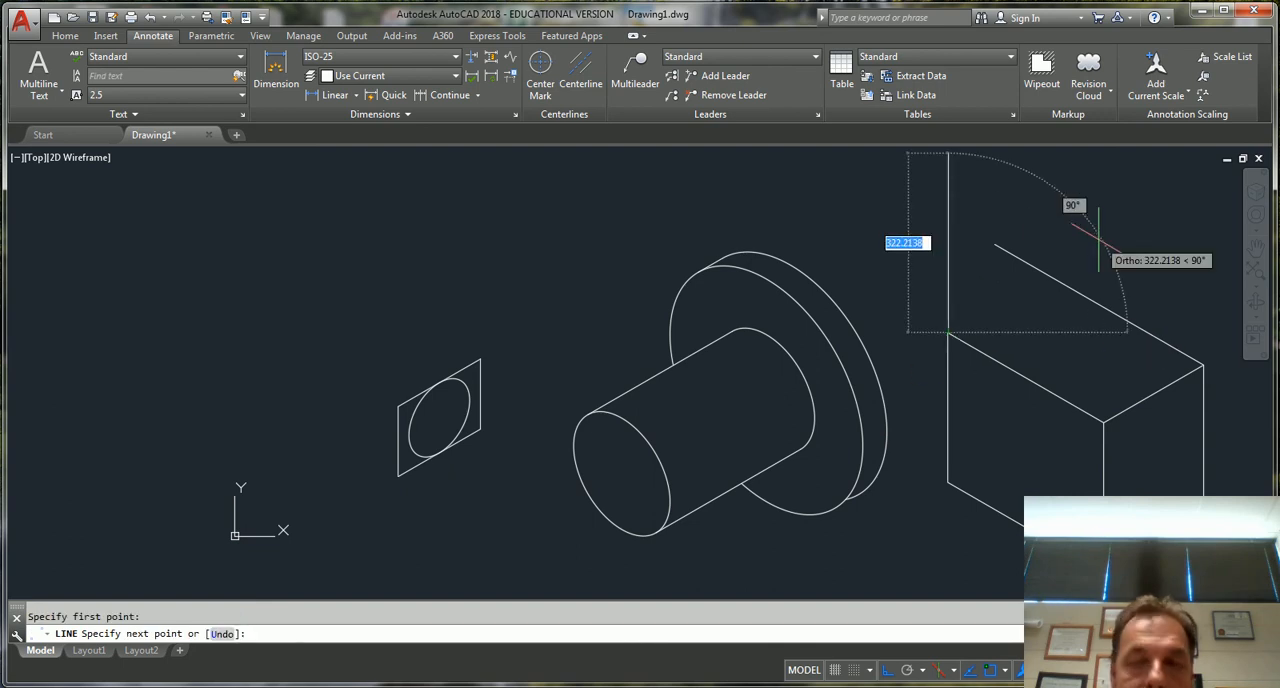
{"action": "key", "text": "F5"}
{"action": "left_click", "coordinate": [1134, 226]}
{"action": "key", "text": "Escape"}
Trim both rear top edges back to their intersection at the box's back corner
{"action": "type", "text": "tr"}
{"action": "key", "text": "Return"}
{"action": "key", "text": "Return"}
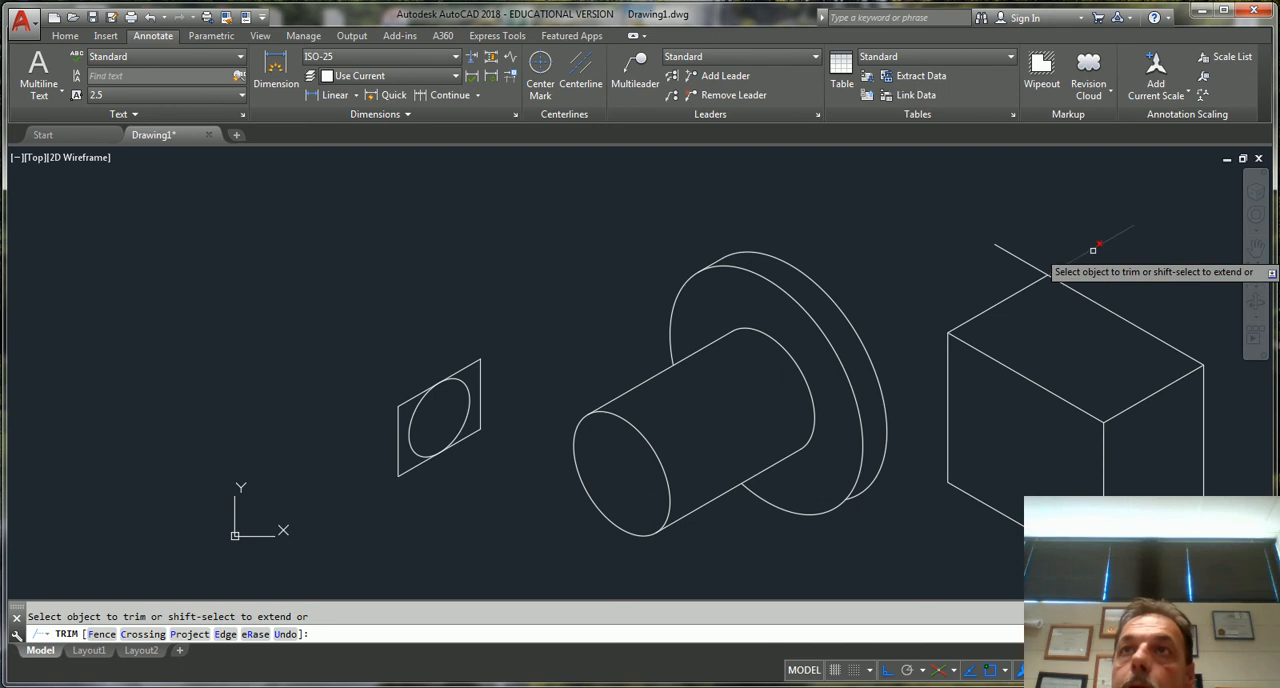
{"action": "left_click", "coordinate": [1030, 262]}
{"action": "key", "text": "Escape"}
{"action": "scroll", "coordinate": [965, 385], "scroll_direction": "down", "scroll_amount": 4}
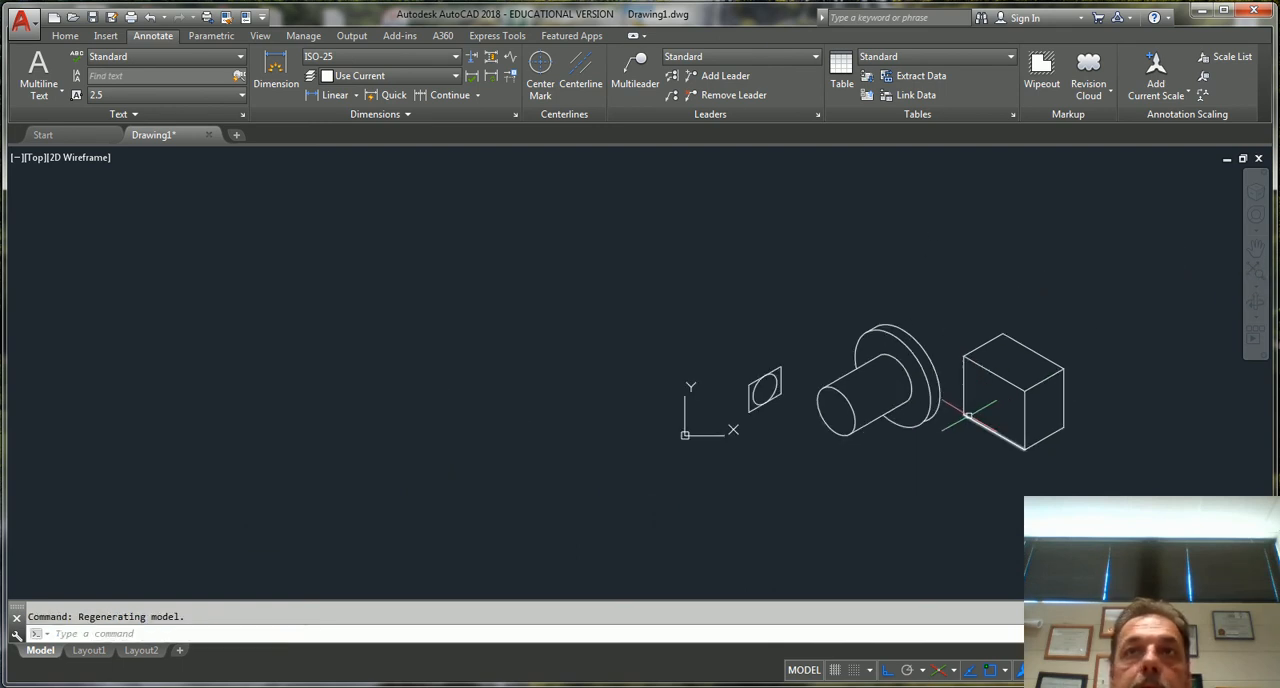
{"action": "scroll", "coordinate": [837, 451], "scroll_direction": "up", "scroll_amount": 2}
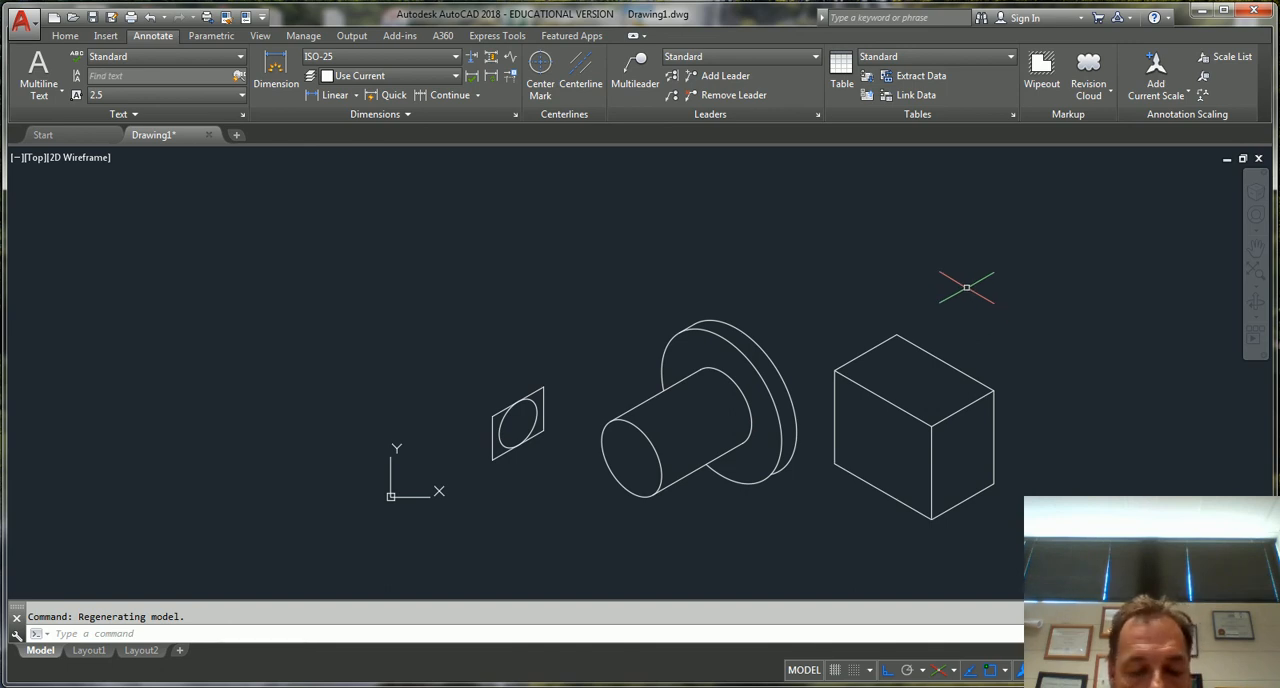
Preview an isocircle above the box in Isoplane Right, Left and Top without placing it
{"action": "type", "text": "el"}
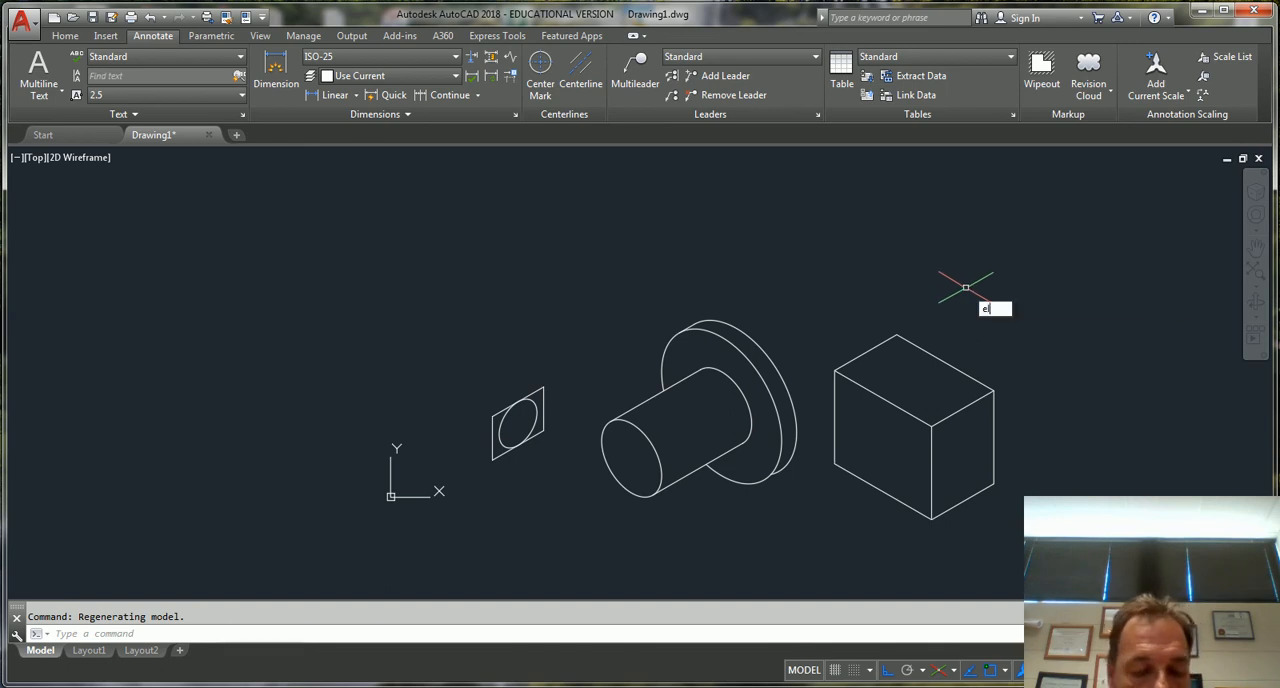
{"action": "key", "text": "Return"}
{"action": "type", "text": "i"}
{"action": "key", "text": "Return"}
{"action": "left_click", "coordinate": [952, 280]}
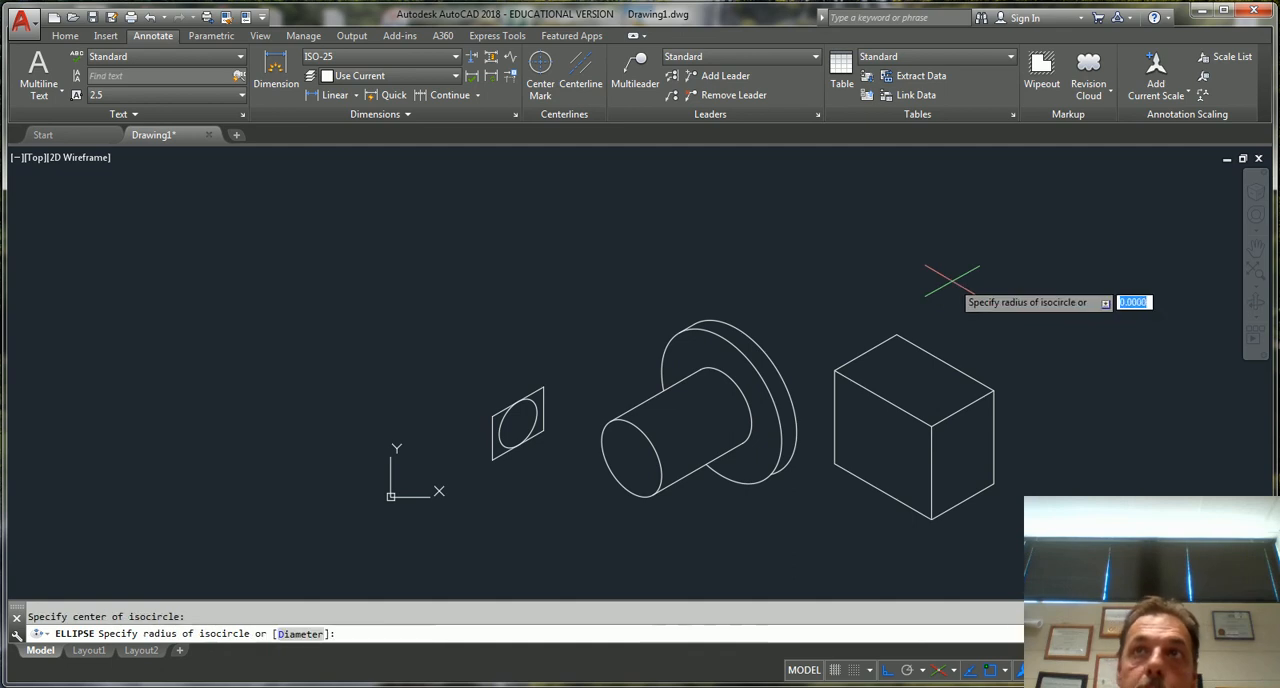
{"action": "key", "text": "F5"}
{"action": "key", "text": "F5"}
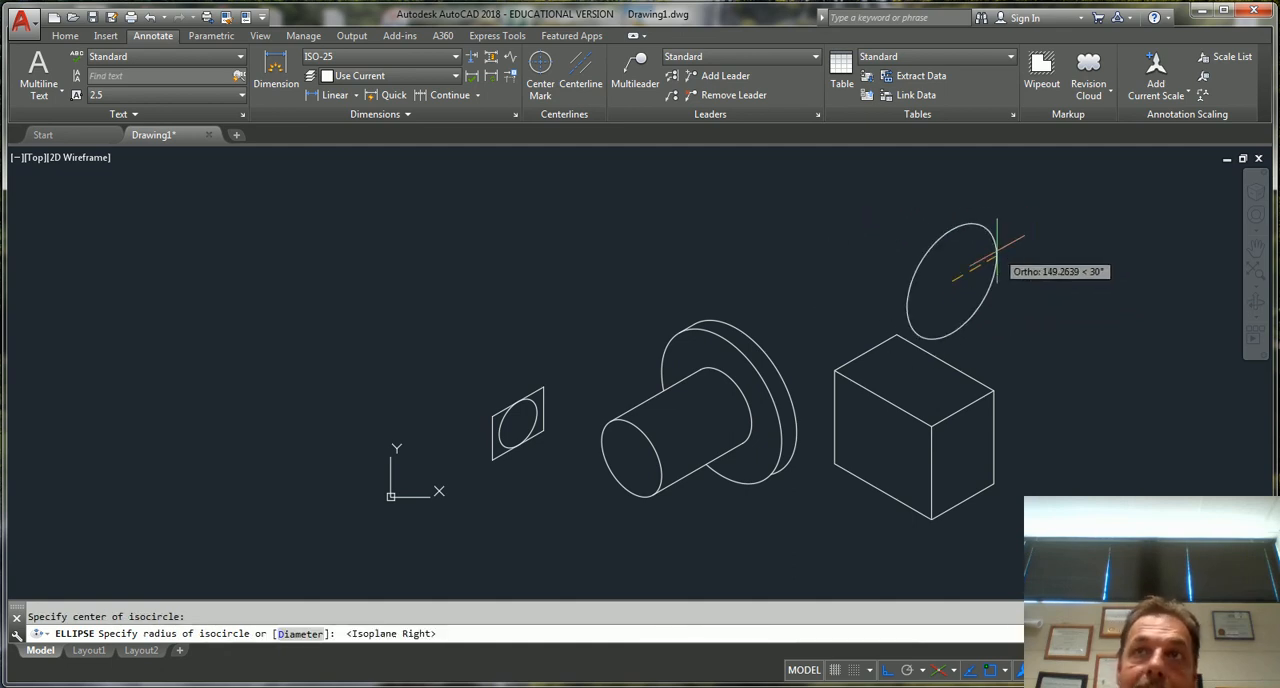
{"action": "key", "text": "F5"}
{"action": "key", "text": "F5"}
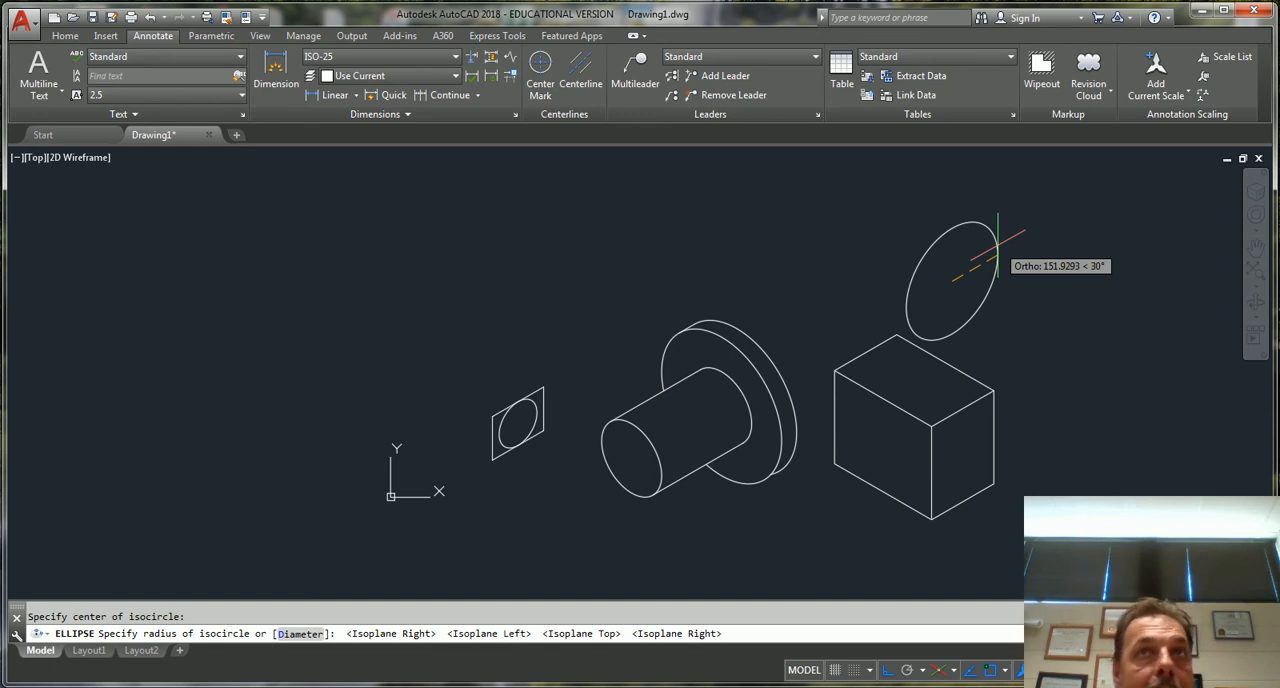
{"action": "key", "text": "Escape"}
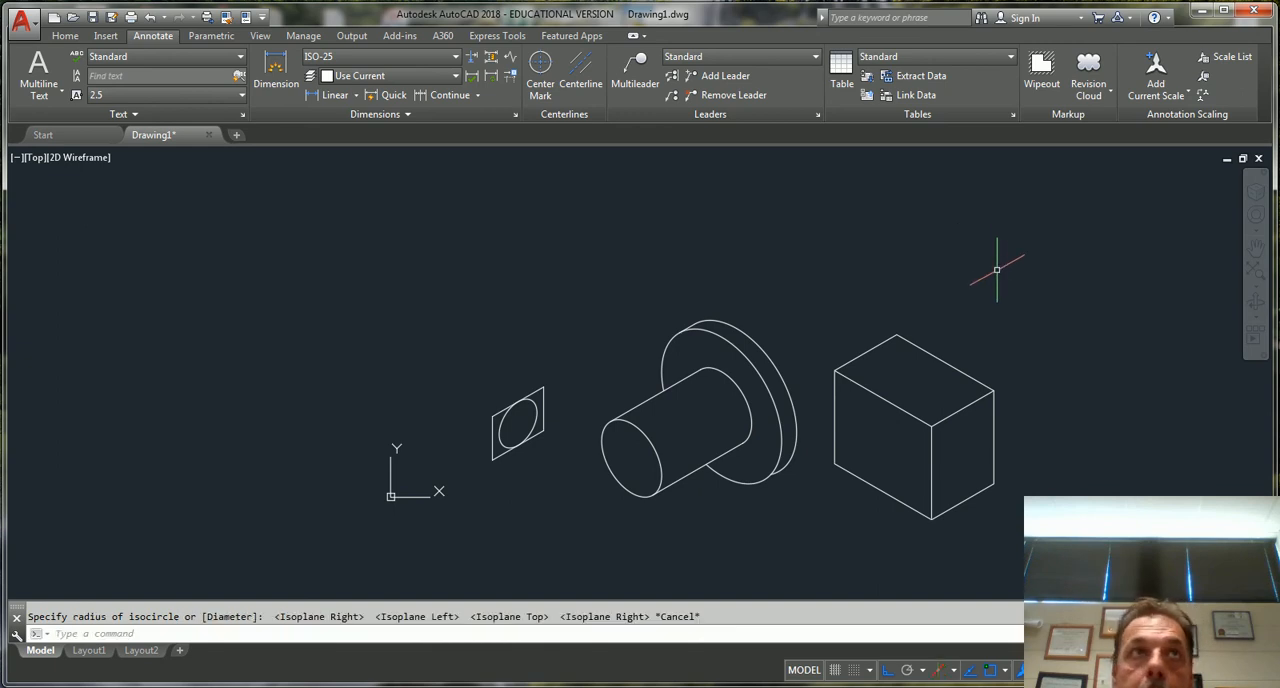